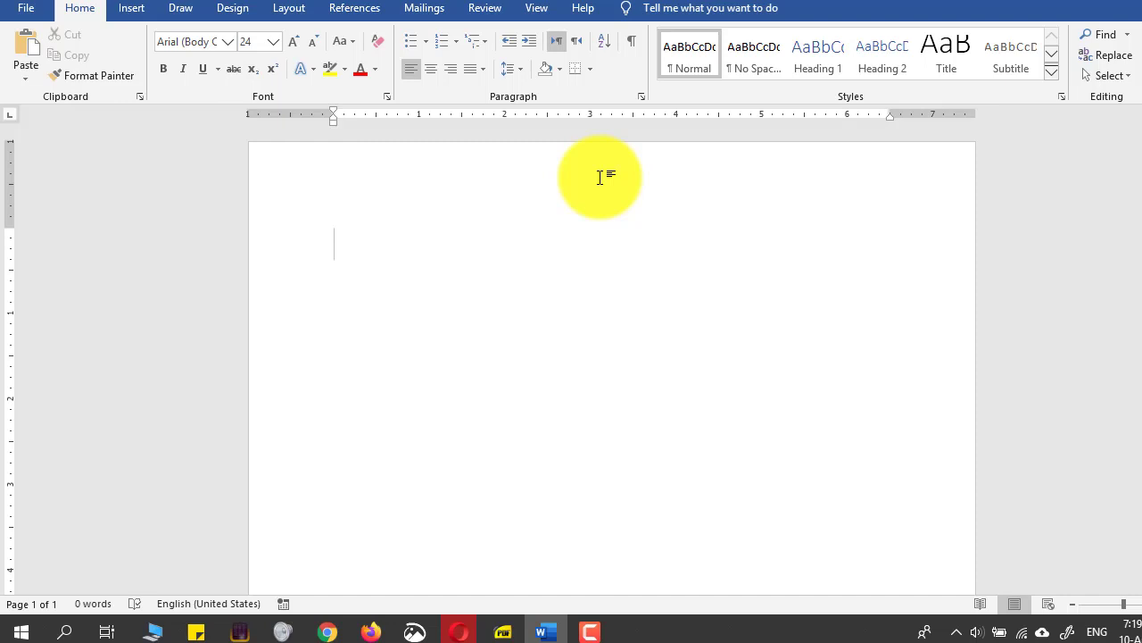
Write the line "I WILL WRITE THIS IN DOTTED FONT." in the blank document.
text(WR)
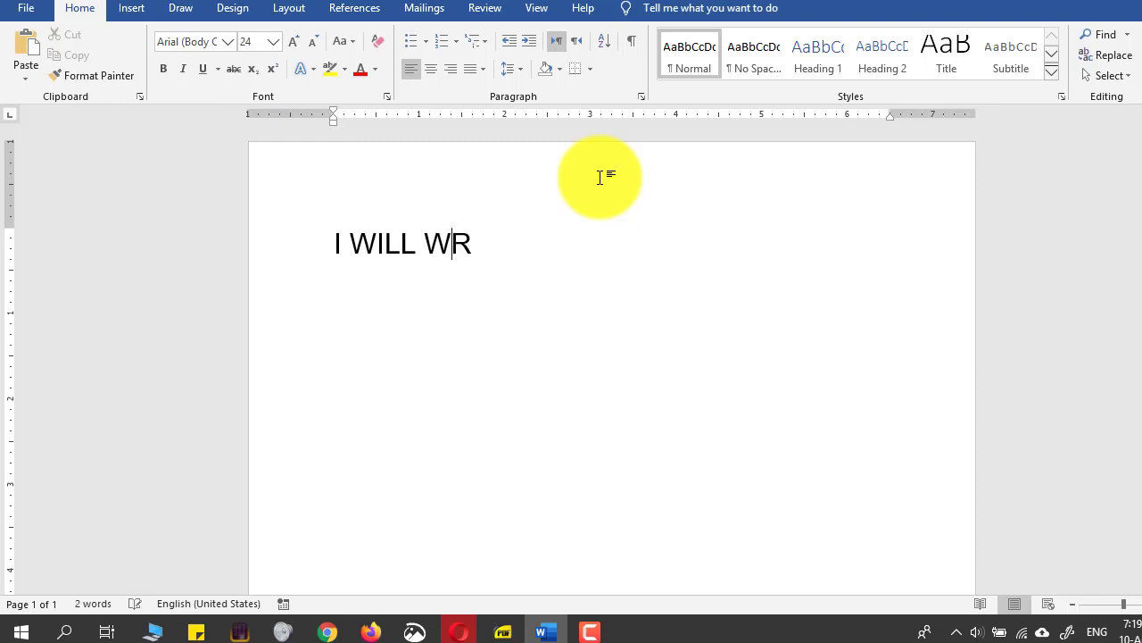
text(ITE THIS IN DOTTED FONT.)
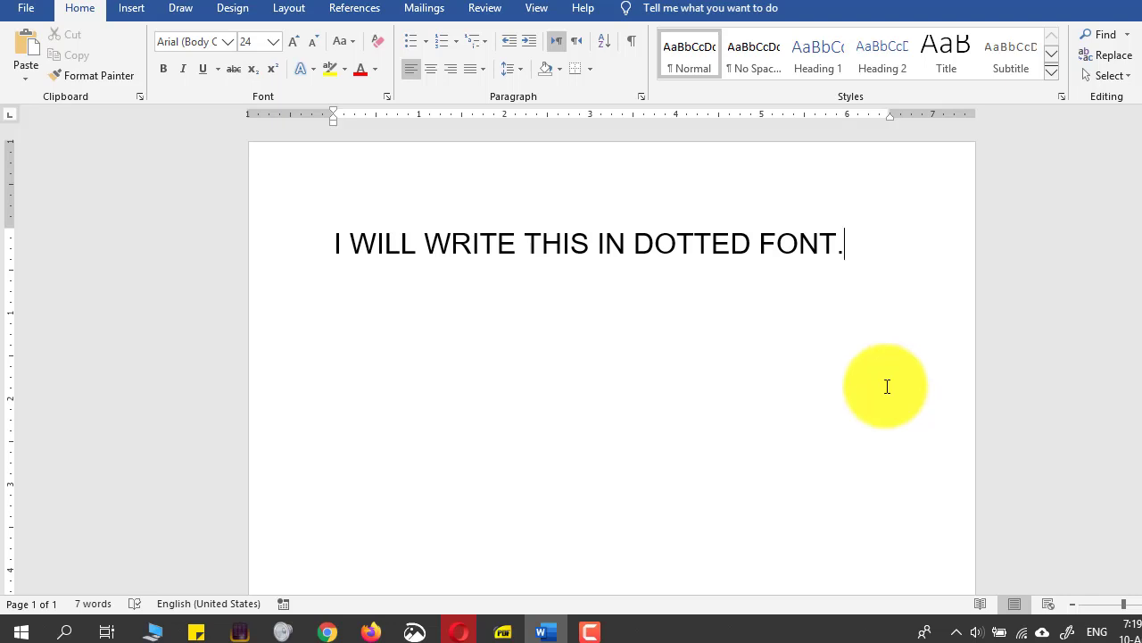
Switch to Chrome and search the web for "DOTTED FONT WORD".
click(325, 624)
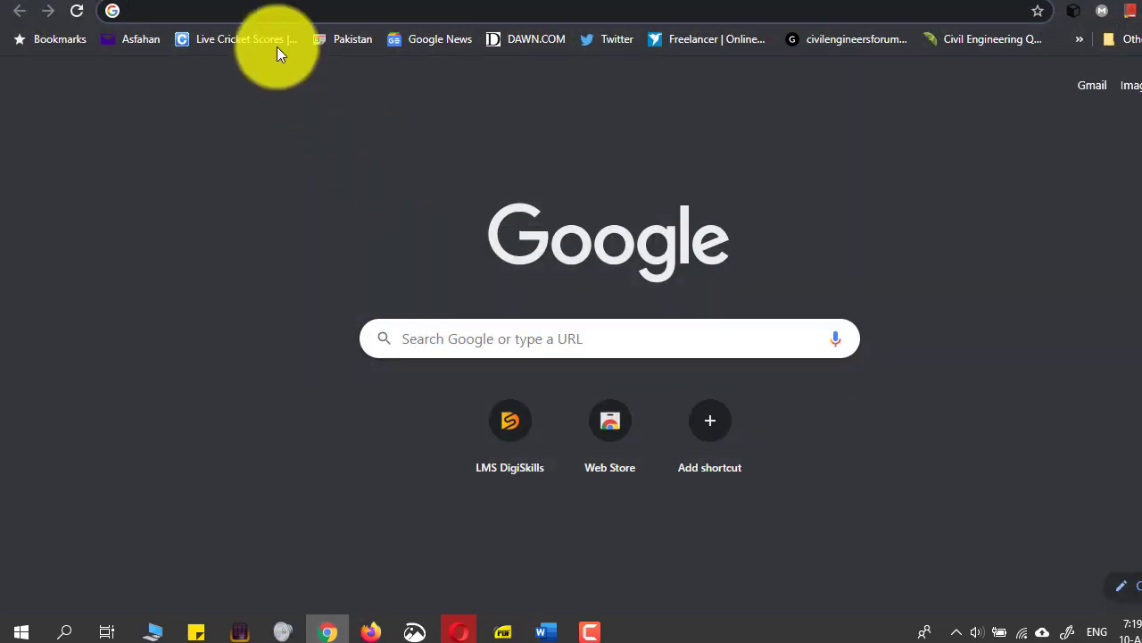
click(264, 11)
text(D)
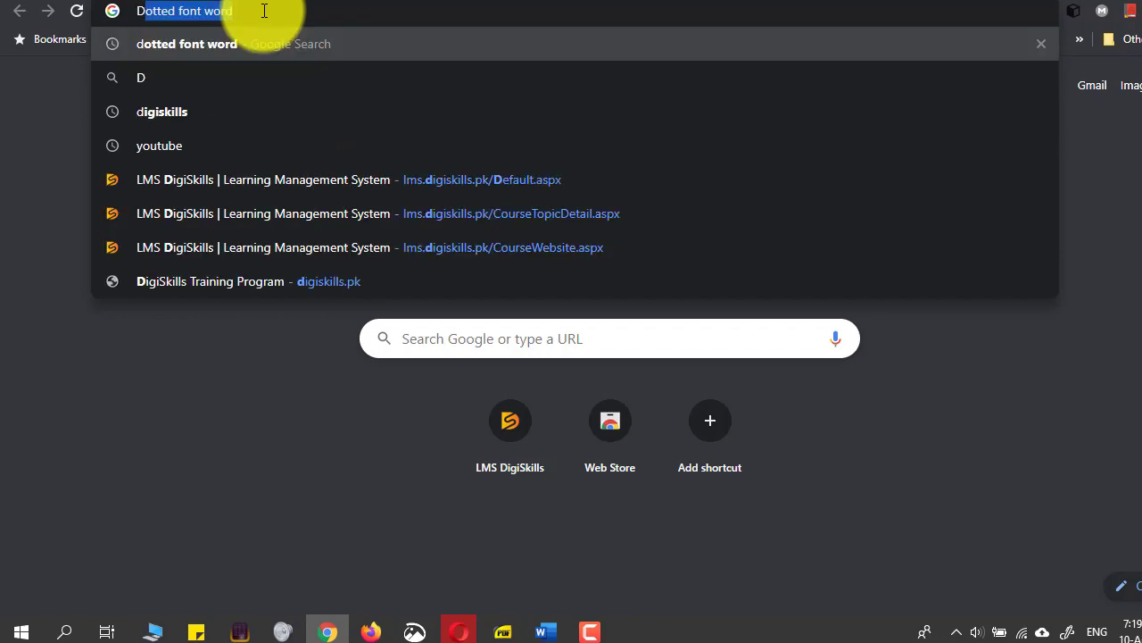
text(OTTED FONT WORD)
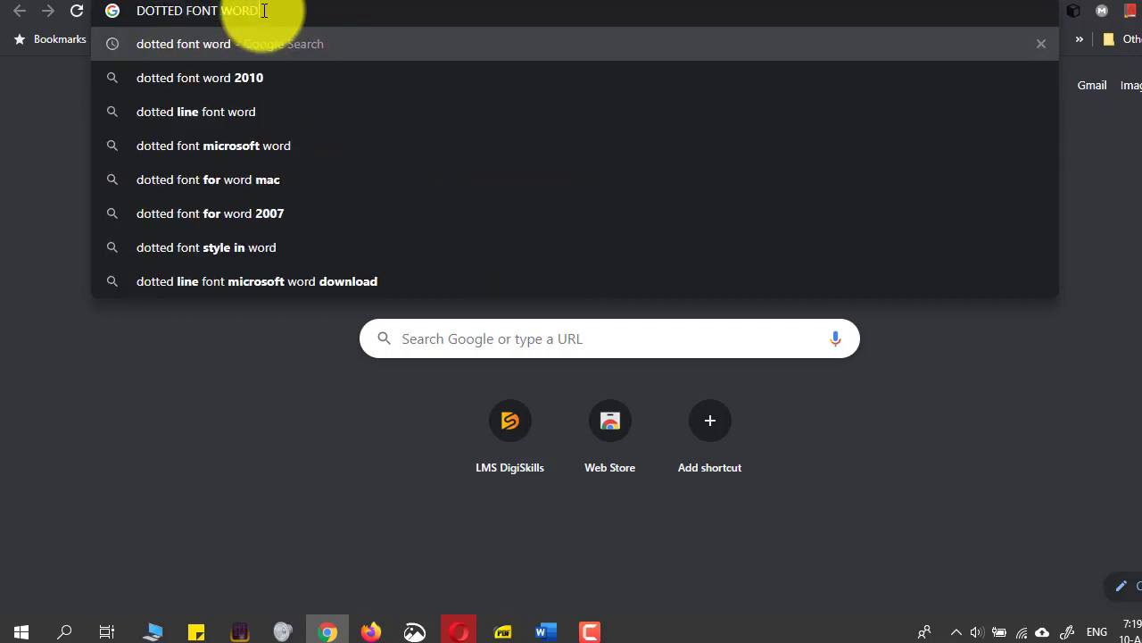
key(Return)
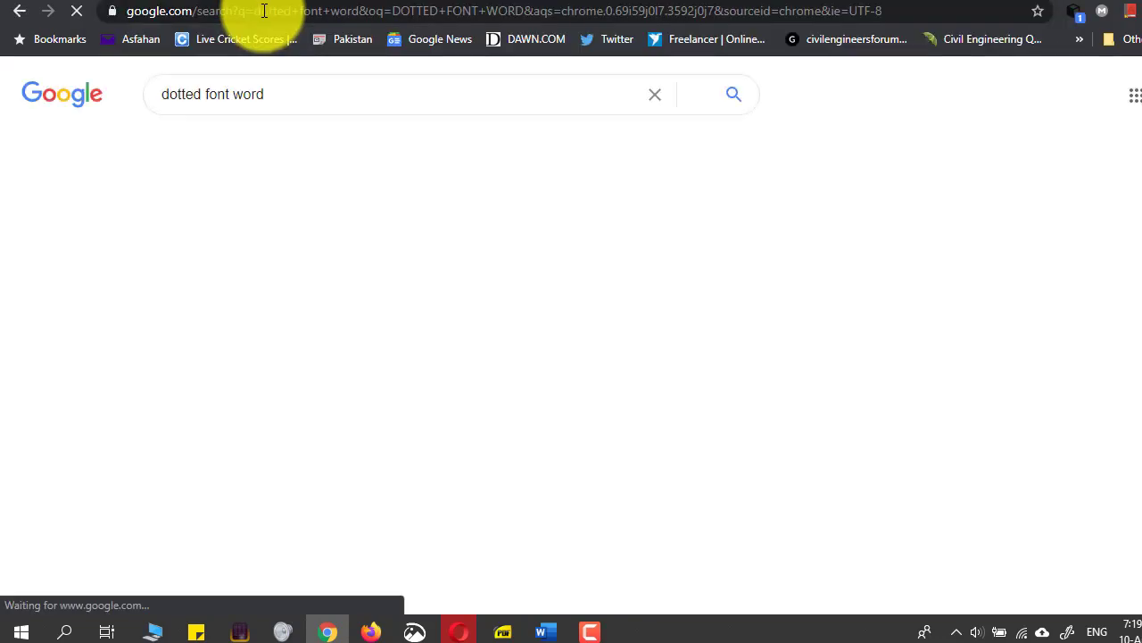
Open the 1001 Free Fonts dotted fonts page from the search results.
scroll(438, 420, down, 5)
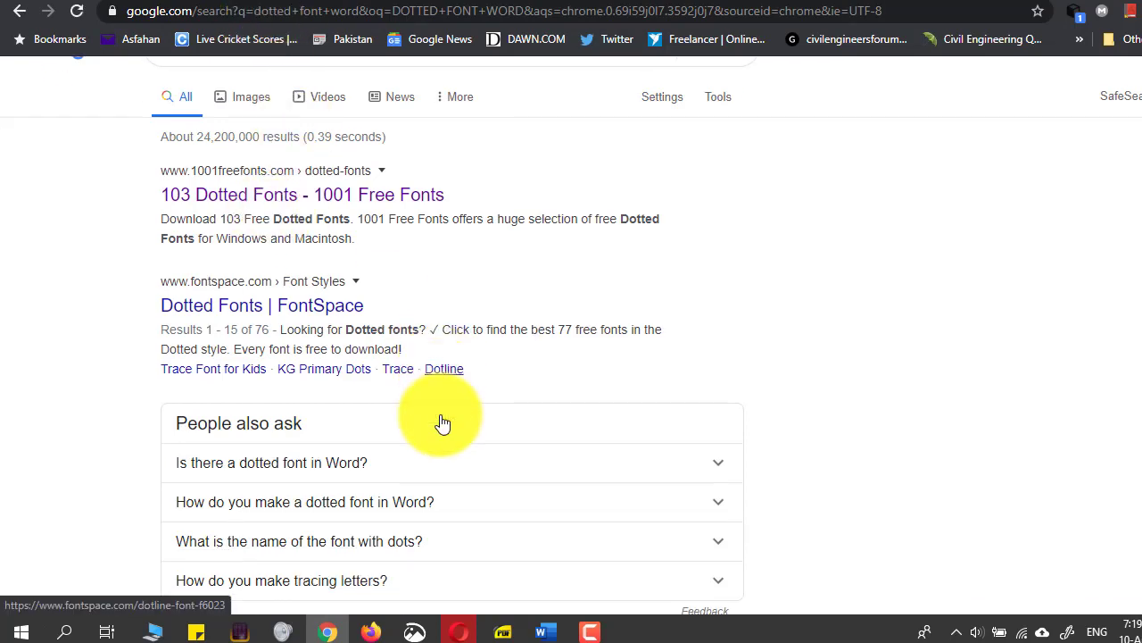
scroll(441, 421, up, 5)
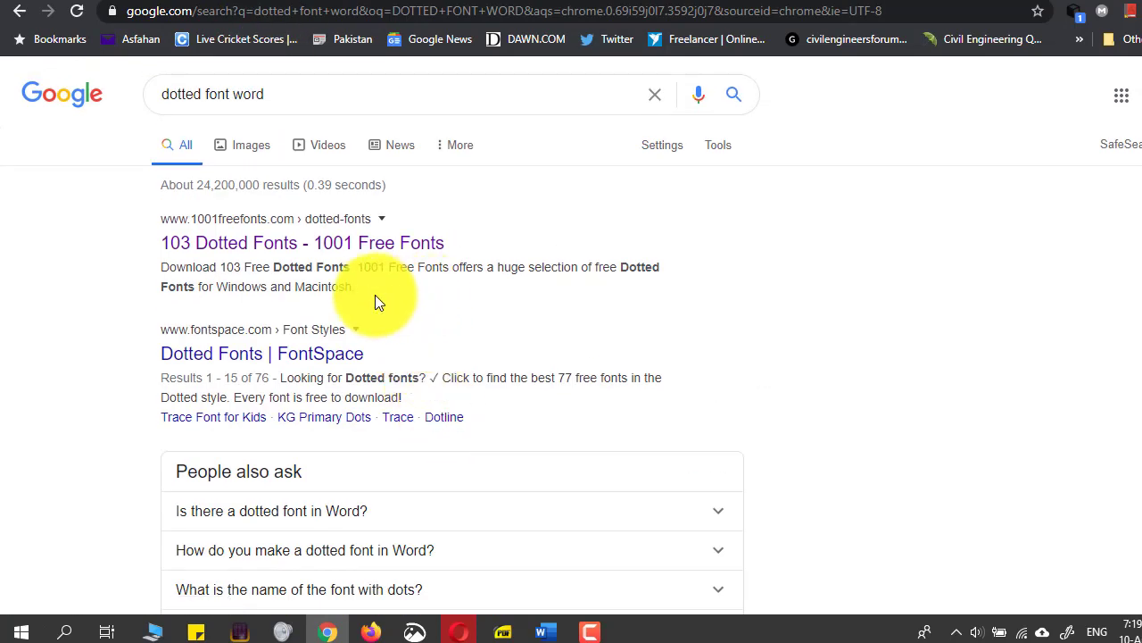
click(303, 256)
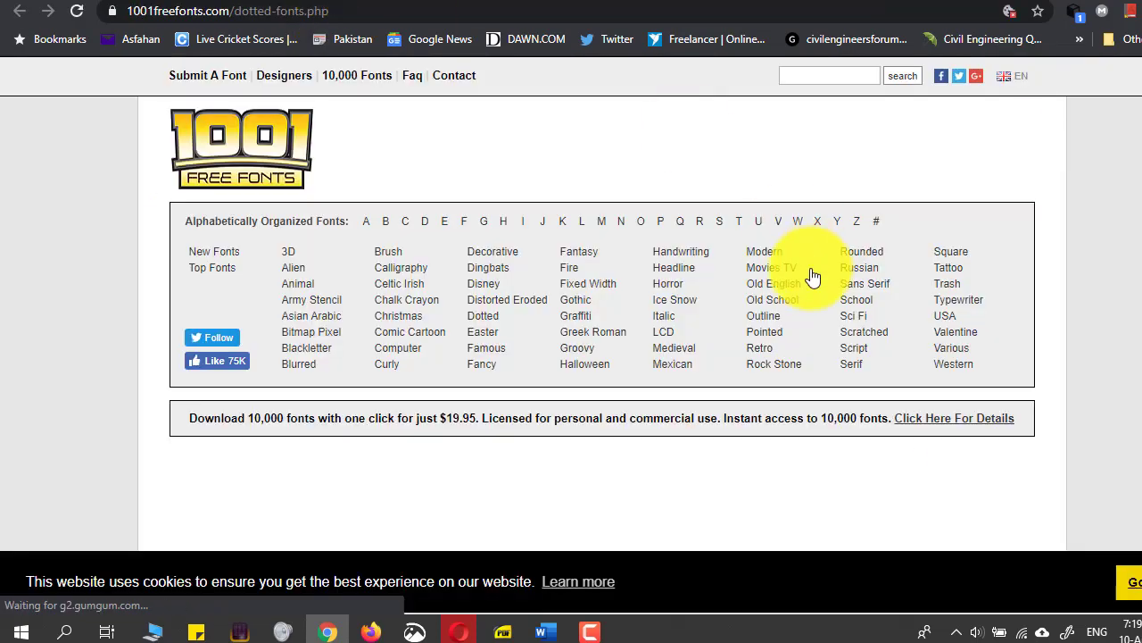
Accept the cookie notice and look through the dotted fonts offered on the page.
scroll(808, 275, down, 4)
scroll(1013, 282, down, 2)
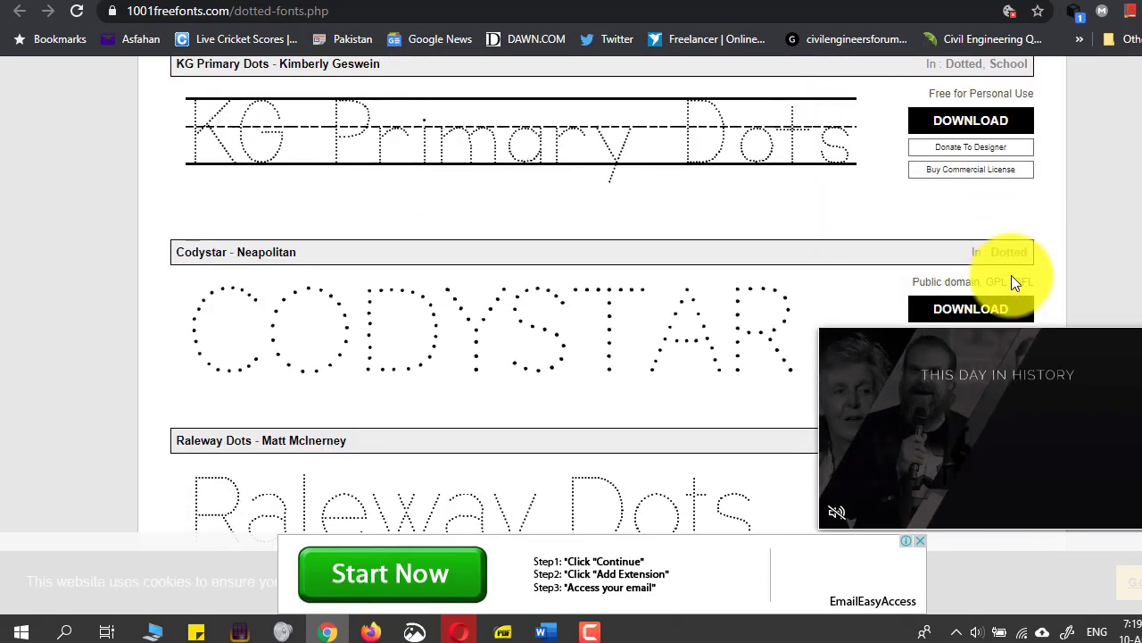
scroll(1018, 290, down, 3)
scroll(1019, 290, down, 5)
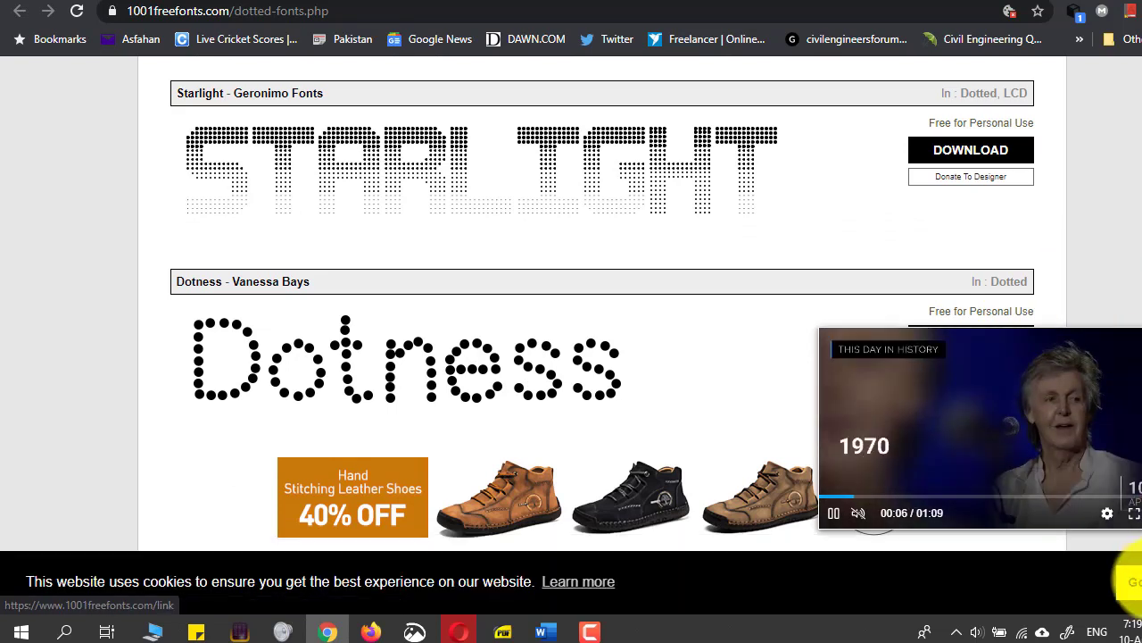
click(1130, 581)
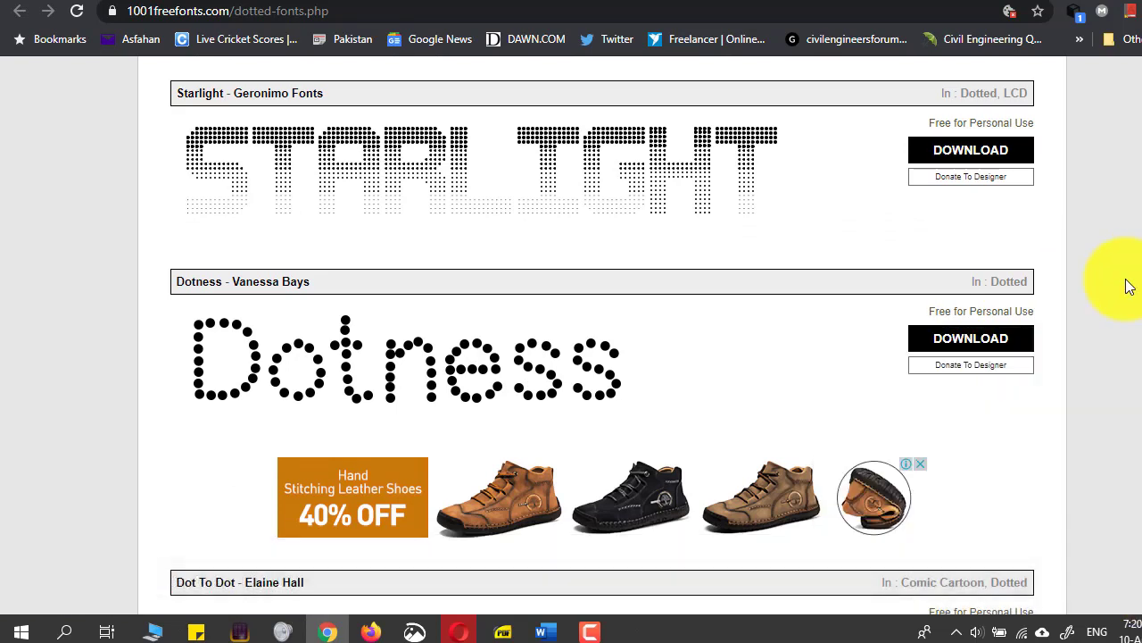
scroll(1126, 285, up, 4)
scroll(1127, 285, up, 1)
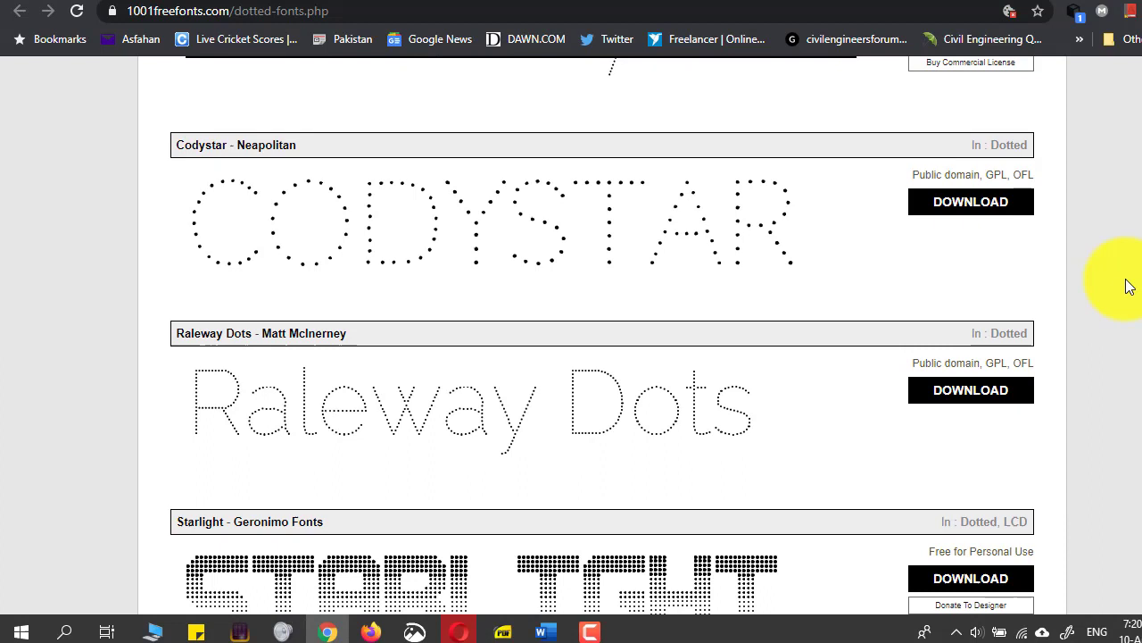
scroll(1126, 286, up, 2)
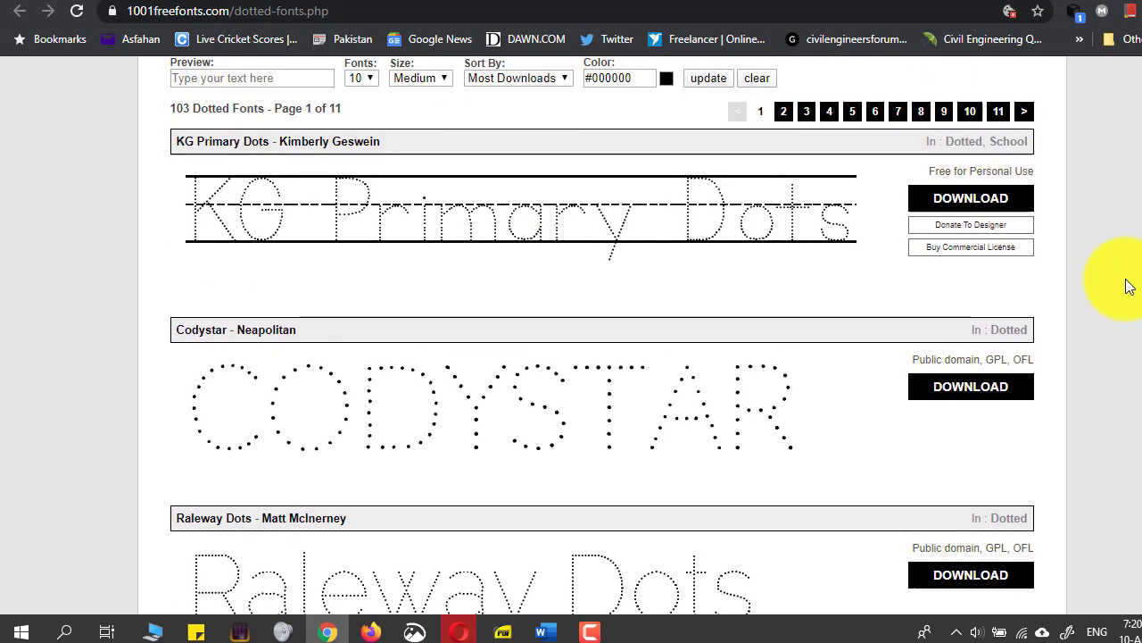
scroll(1126, 286, down, 2)
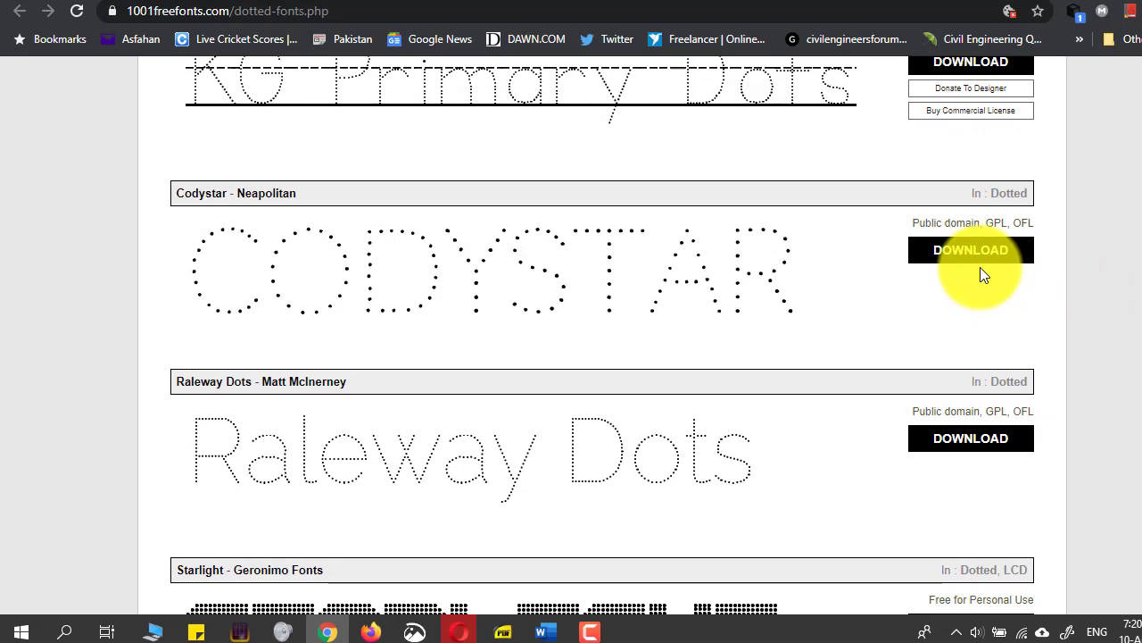
scroll(980, 267, down, 6)
scroll(980, 267, up, 6)
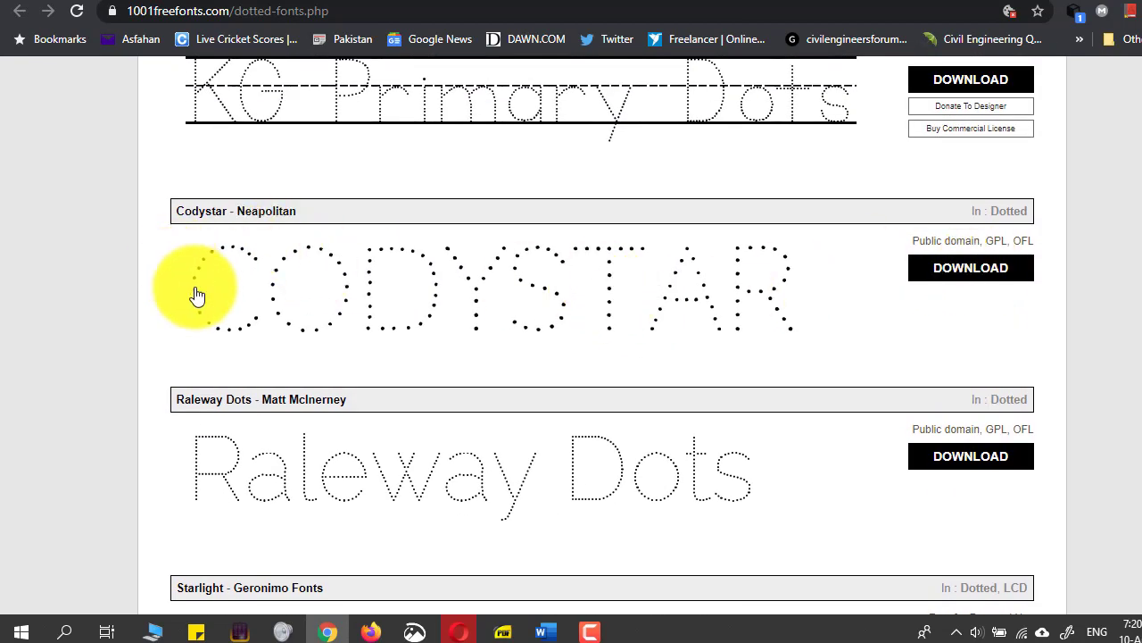
Download the Codystar font as codystar.zip and open the downloaded archive.
click(975, 269)
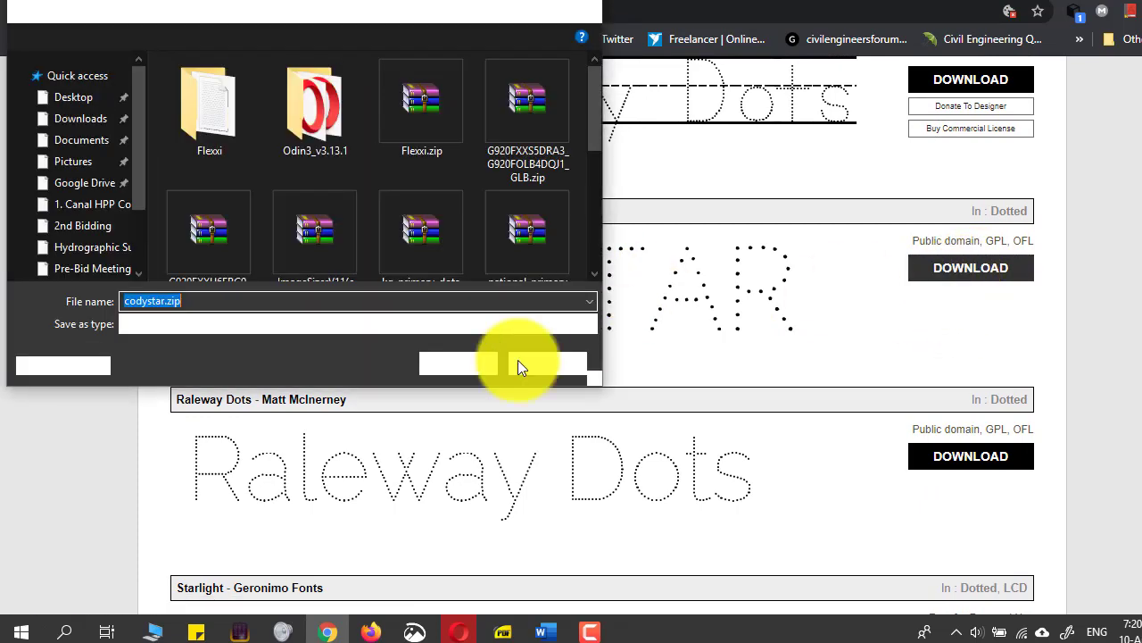
click(458, 364)
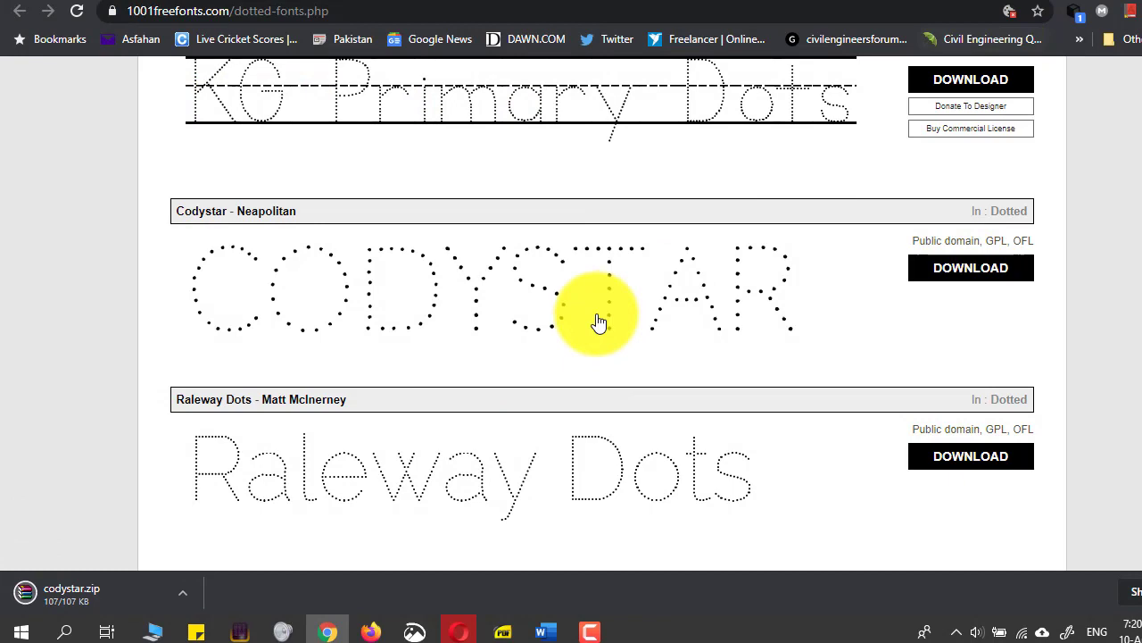
click(100, 590)
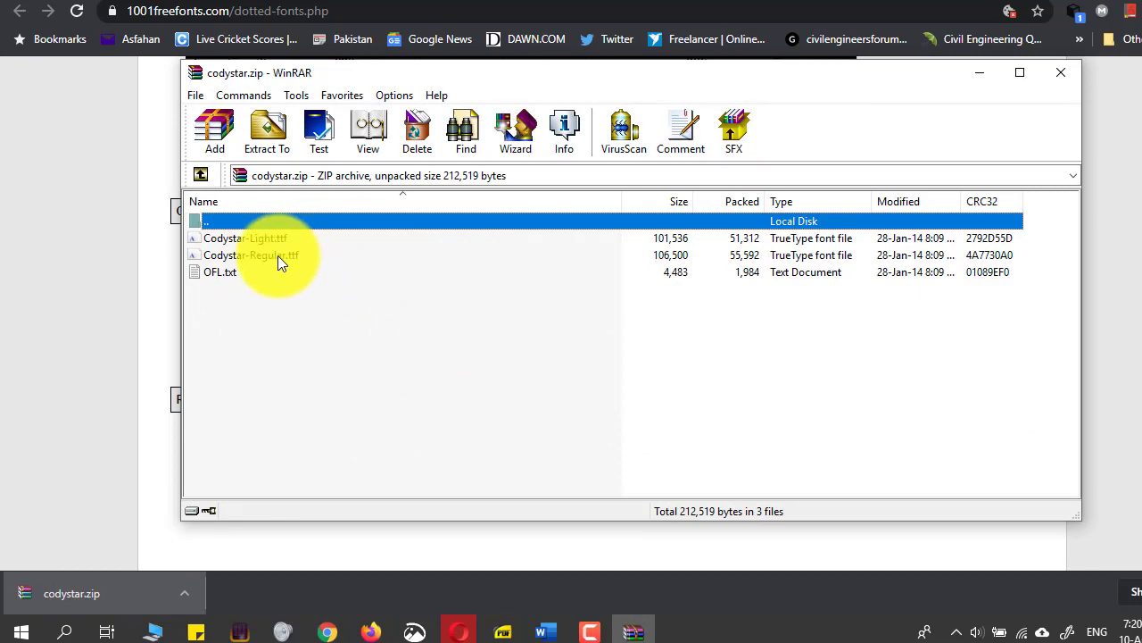
Install the Codystar-Regular.ttf font from the archive, and close the font preview and the archive.
double_click(266, 254)
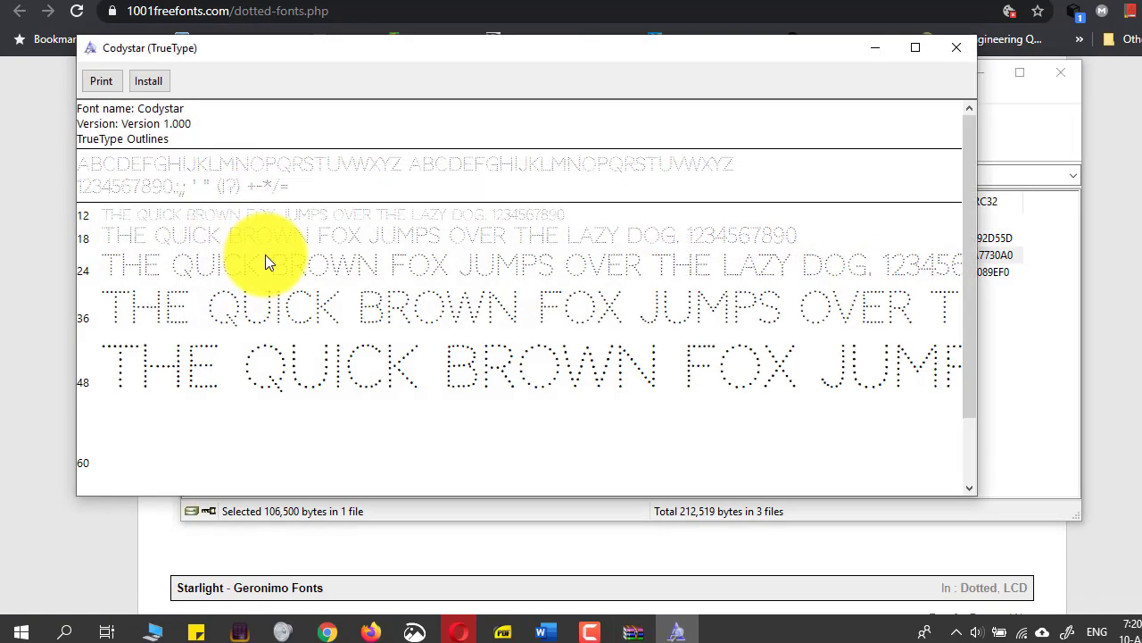
click(144, 79)
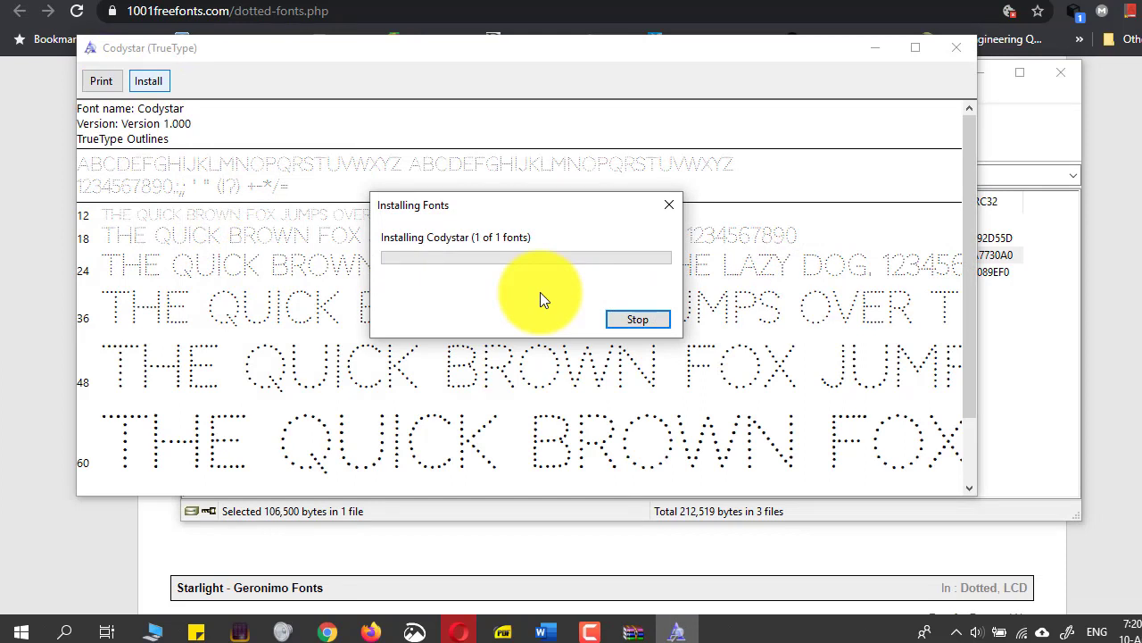
click(960, 47)
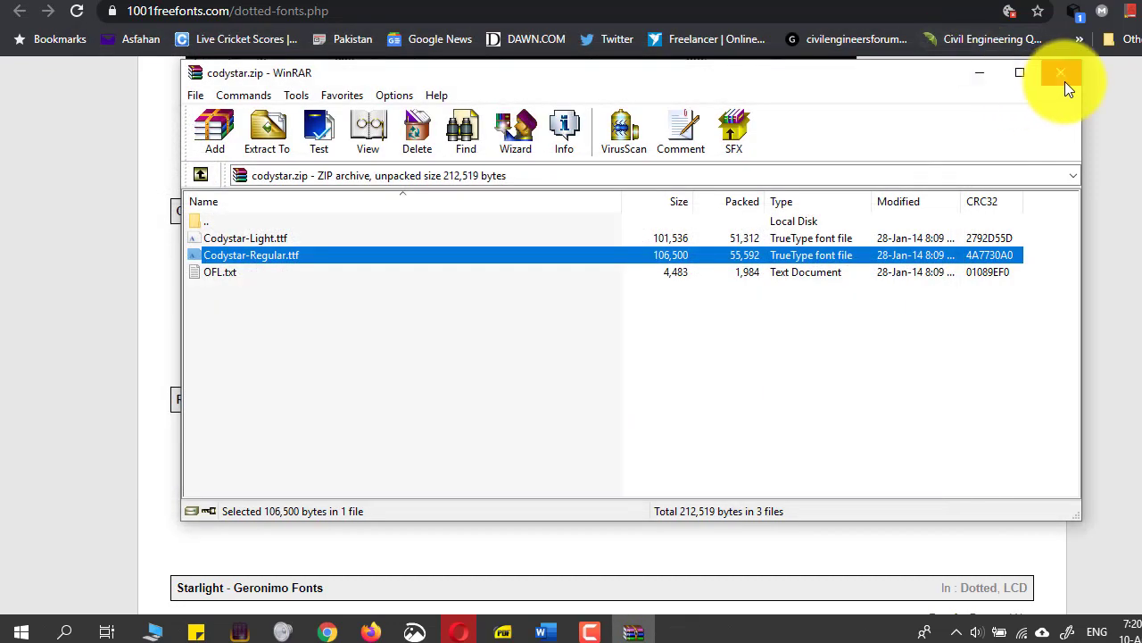
click(1062, 76)
Download the Dotness font as dotness.zip and open the downloaded archive.
scroll(1006, 416, down, 6)
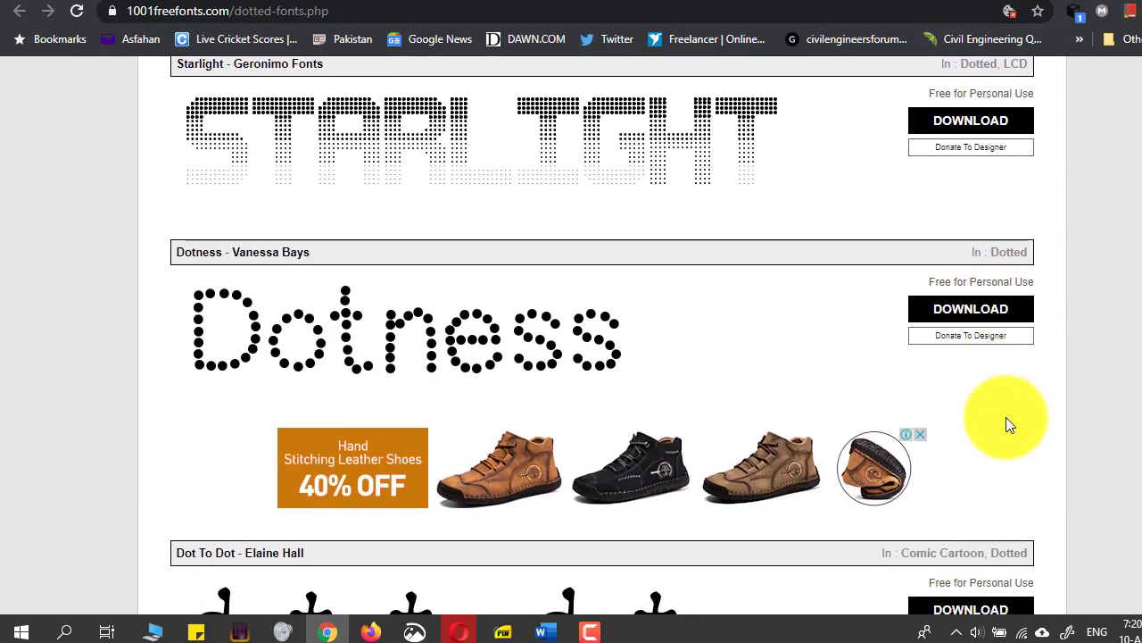
scroll(1006, 424, down, 1)
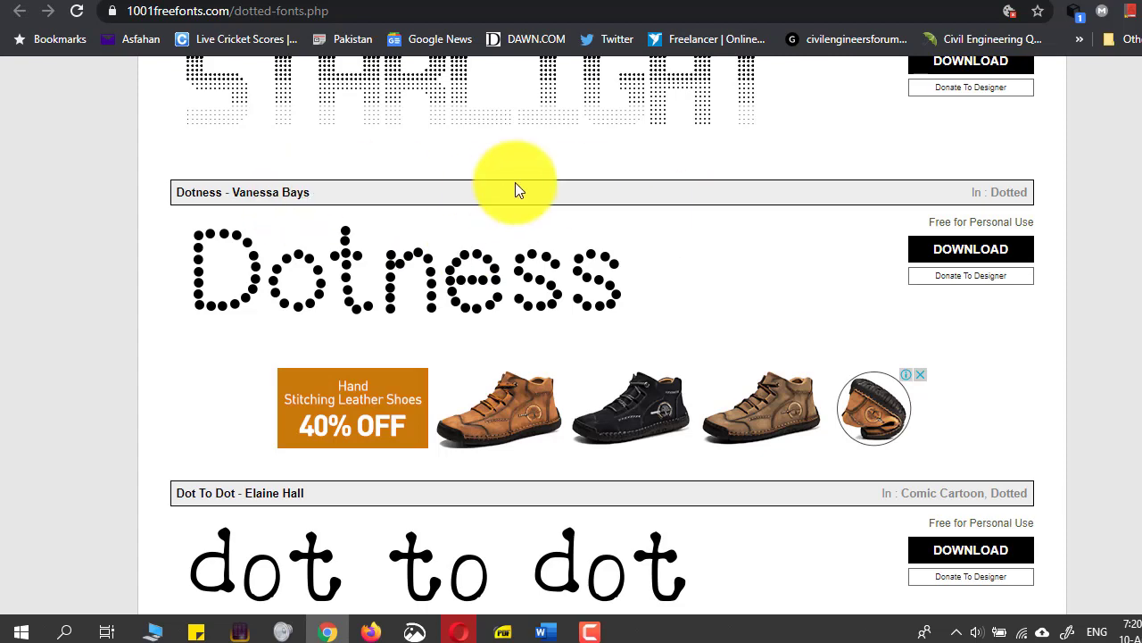
click(929, 248)
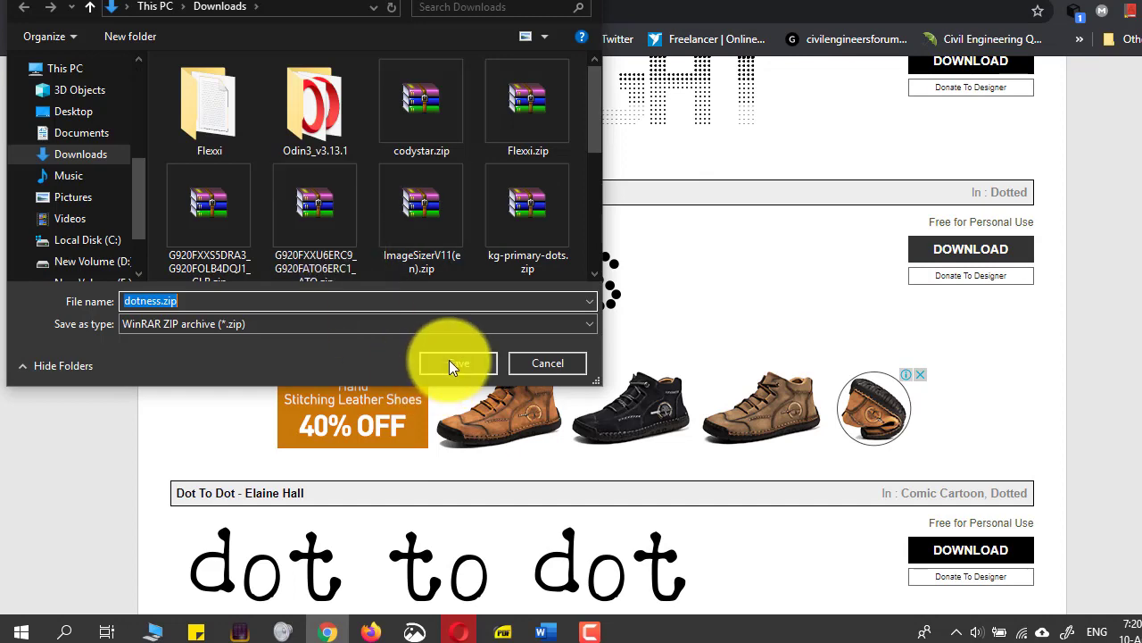
click(457, 362)
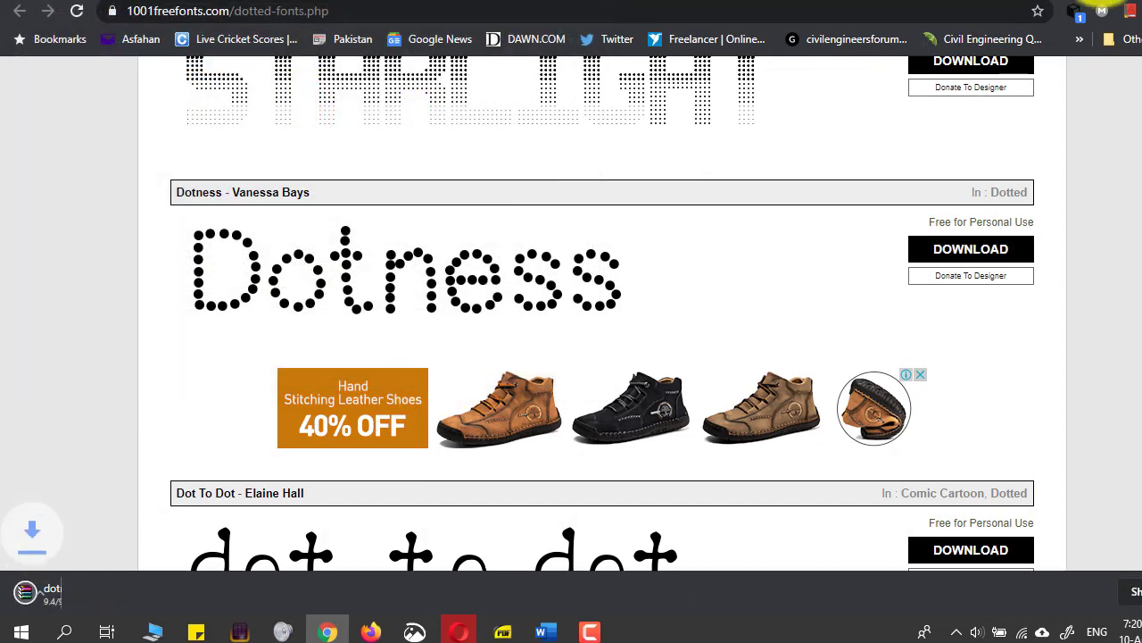
click(73, 595)
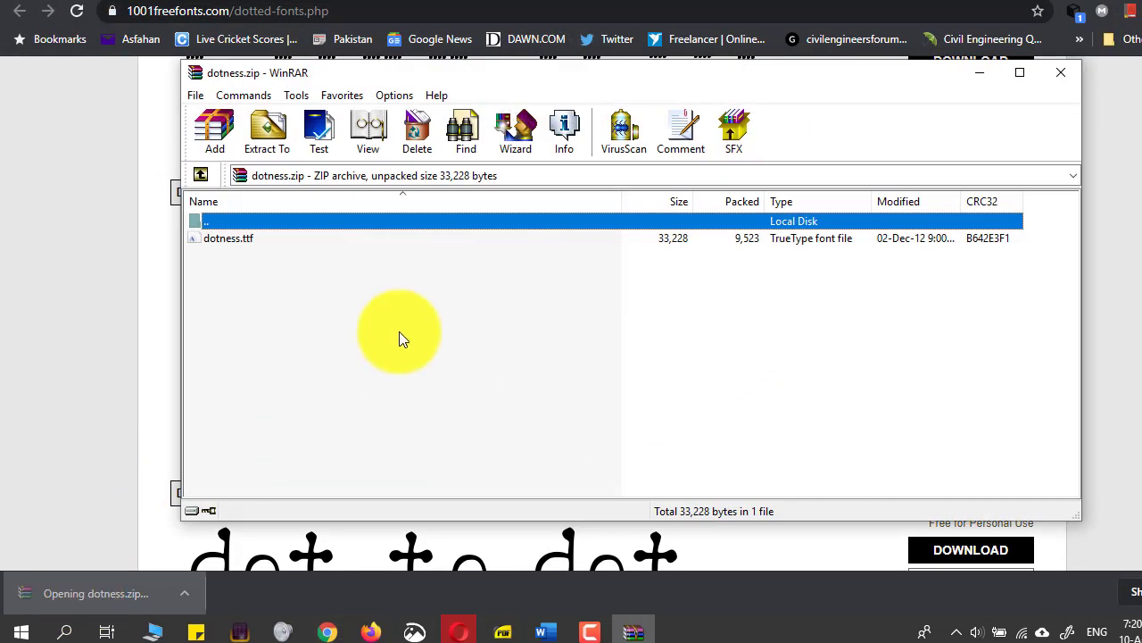
Install the dotness.ttf font from the archive, and close the font preview and the archive.
double_click(262, 239)
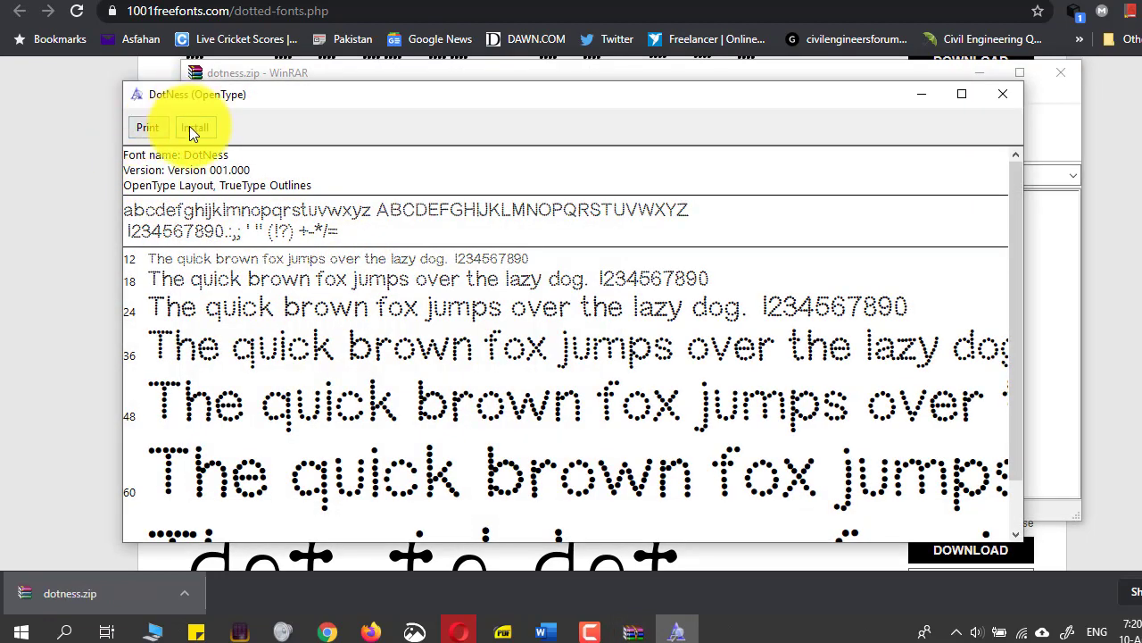
click(191, 127)
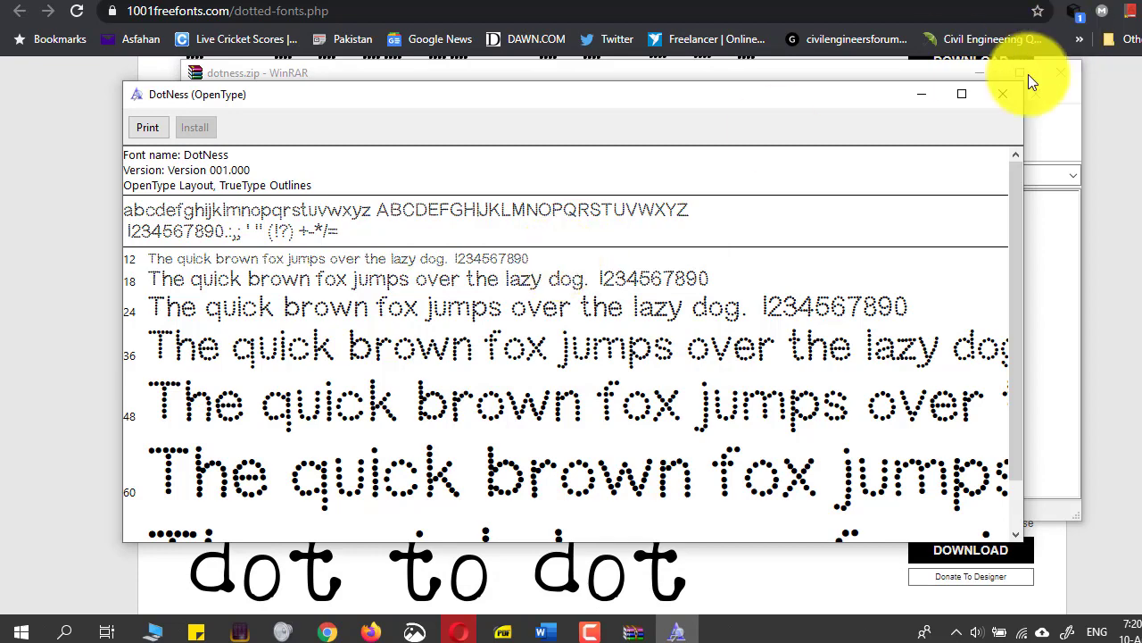
click(1002, 95)
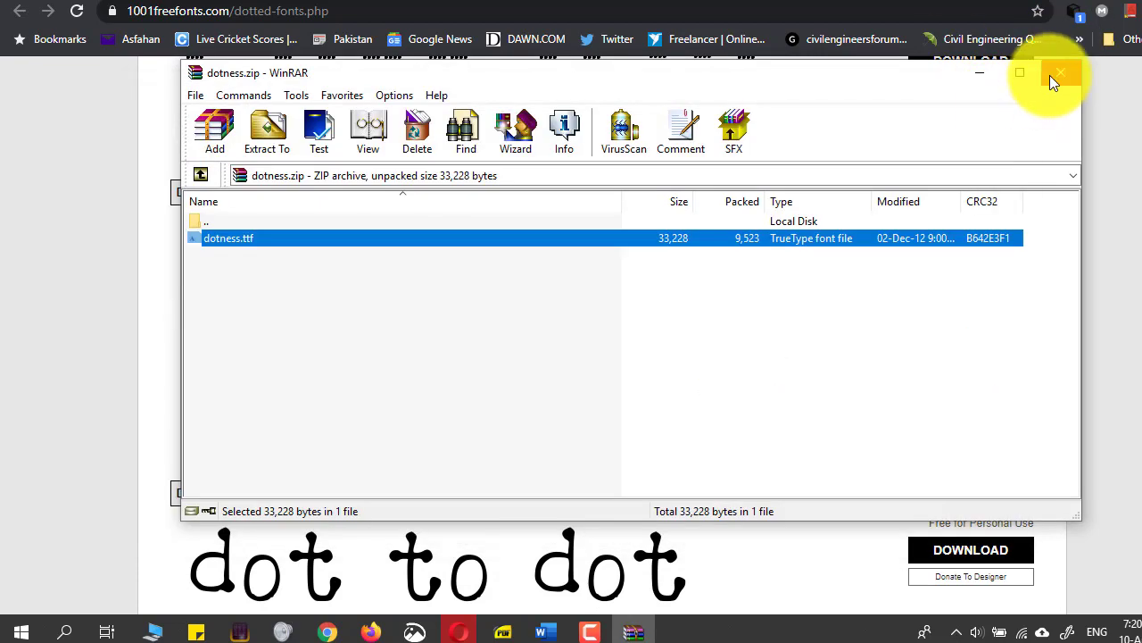
click(1053, 79)
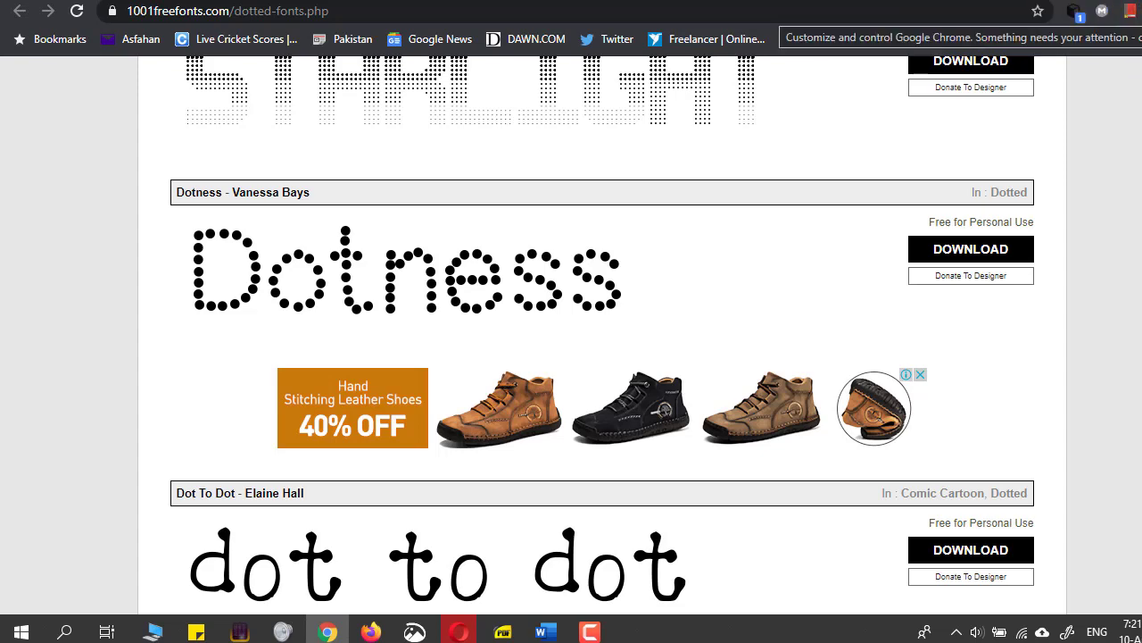
Switch to the Word document and choose Codystar as the font at the end of the existing line.
click(541, 632)
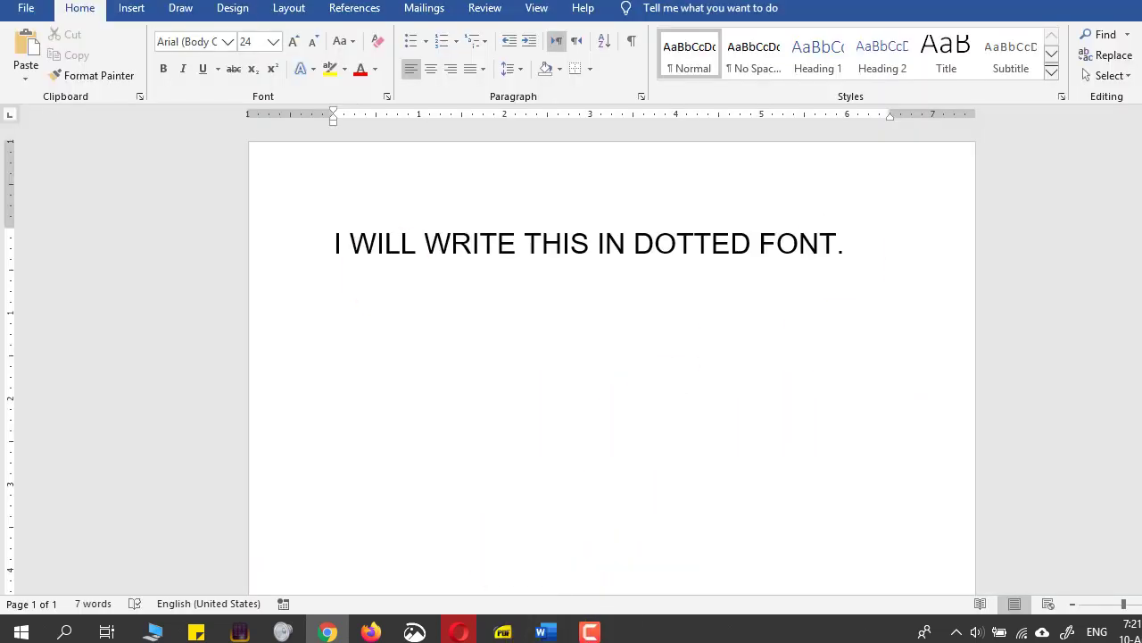
click(222, 44)
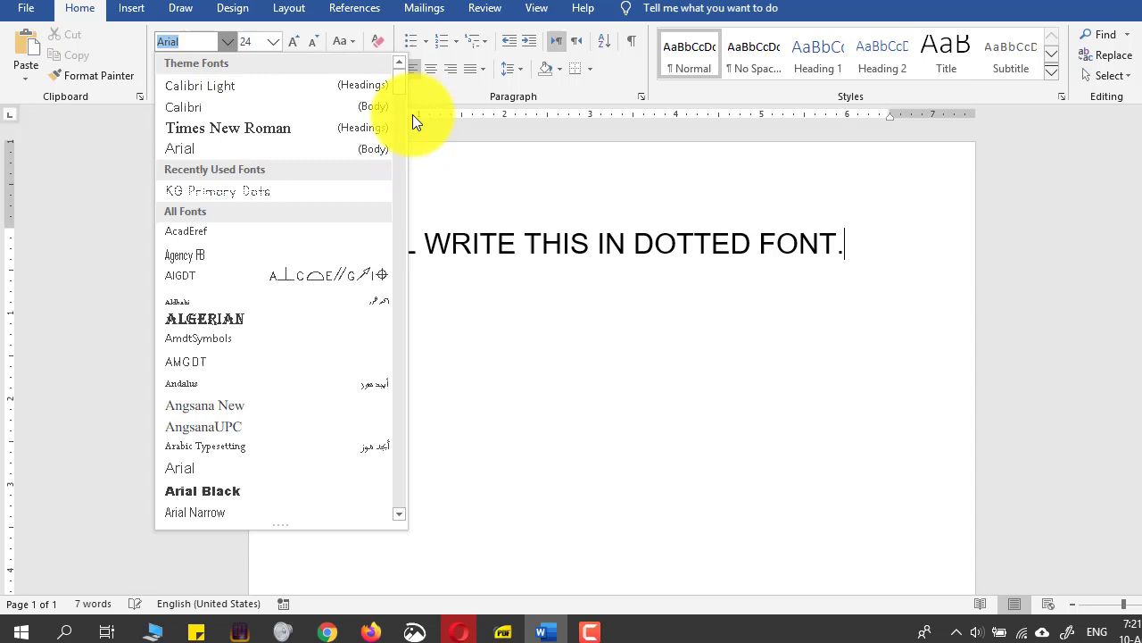
drag(396, 83, 401, 149)
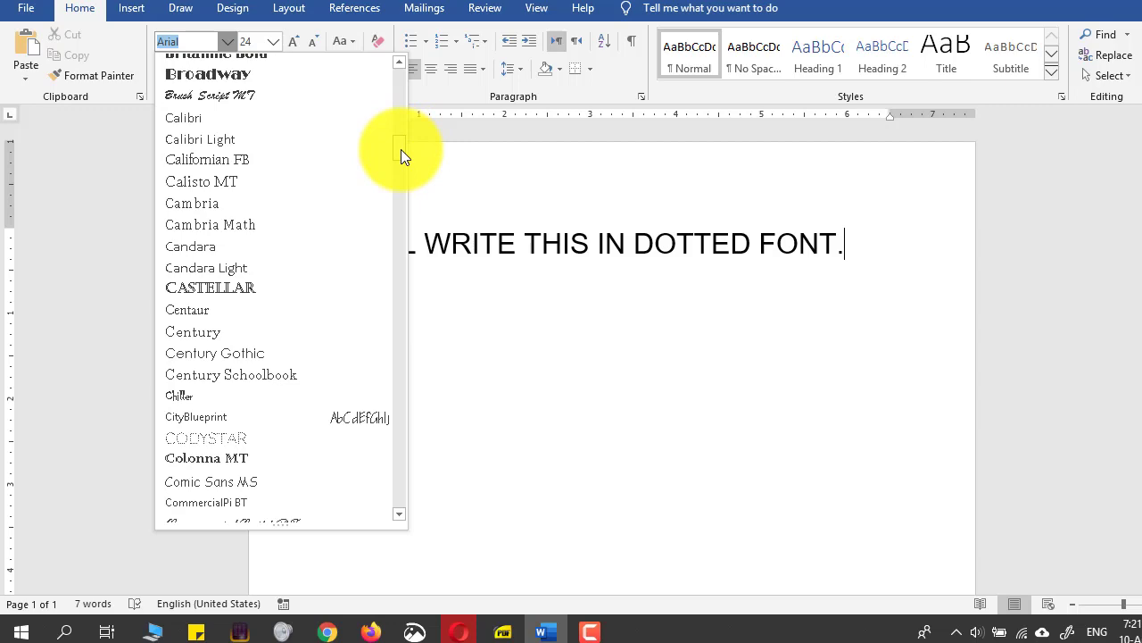
drag(401, 149, 400, 169)
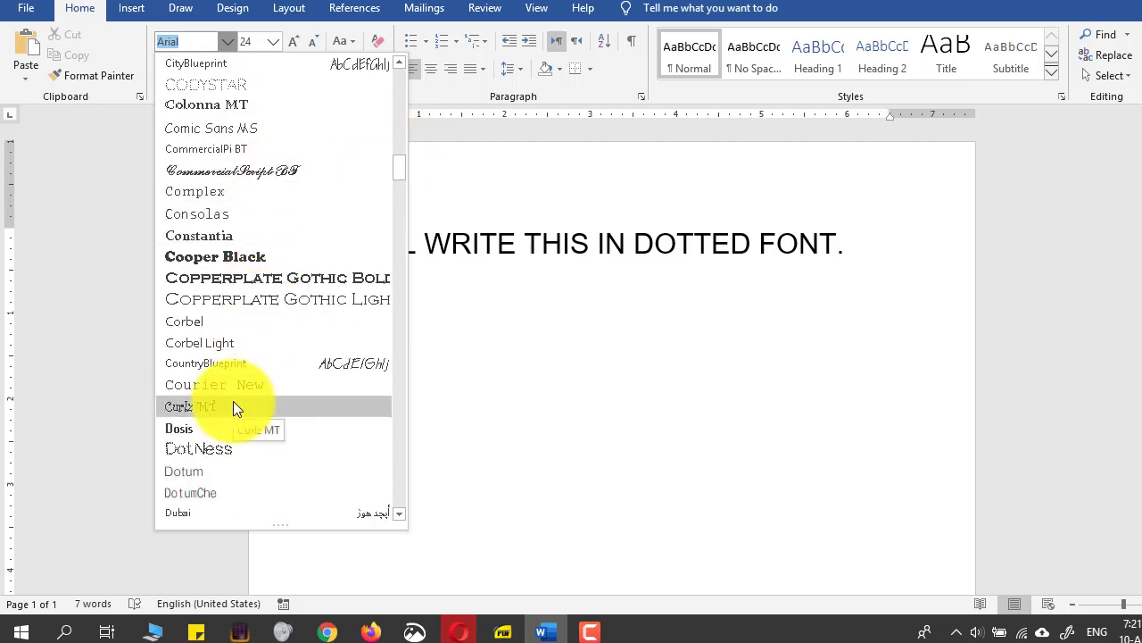
scroll(233, 401, up, 1)
click(229, 154)
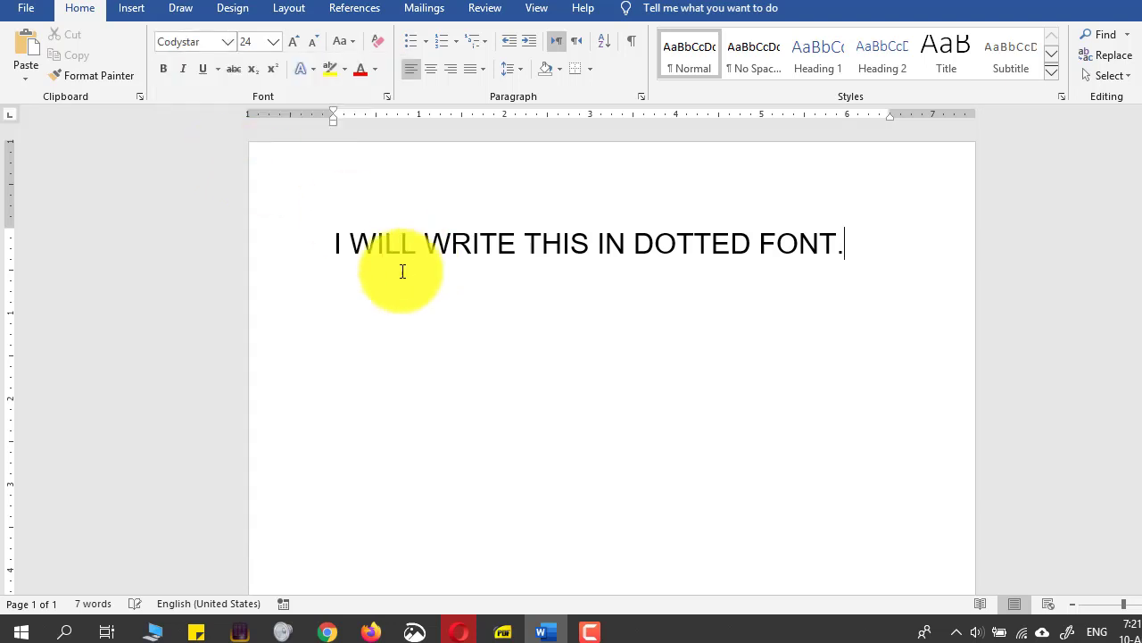
Add a second line below the first reading "I WILL WRITE THIS IN DOTTED FONT.".
click(412, 335)
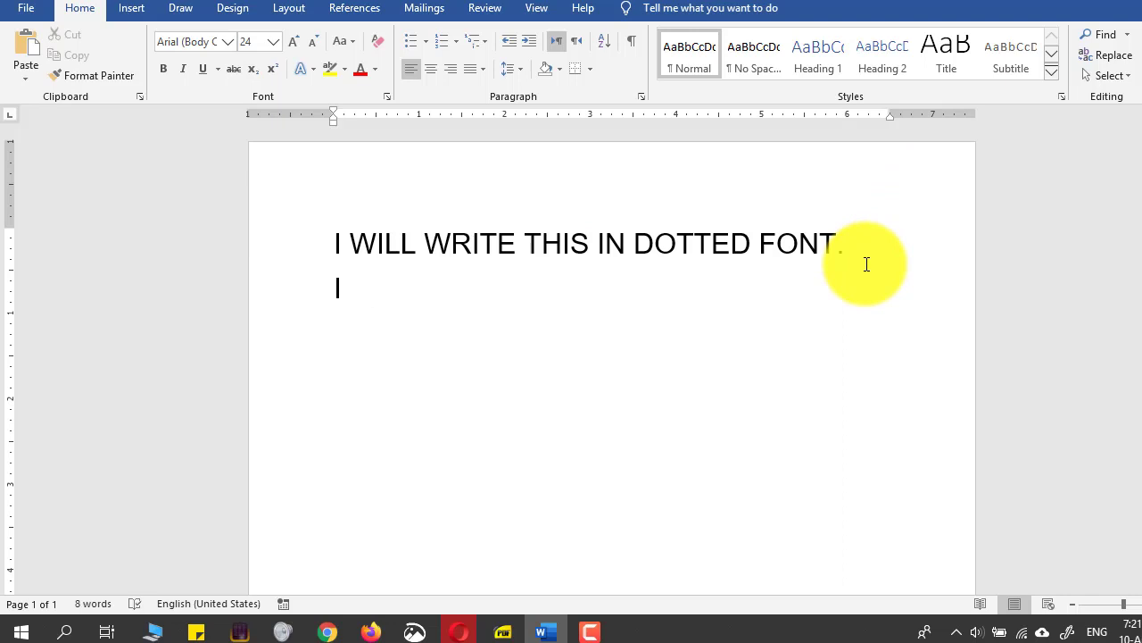
text(WRITE)
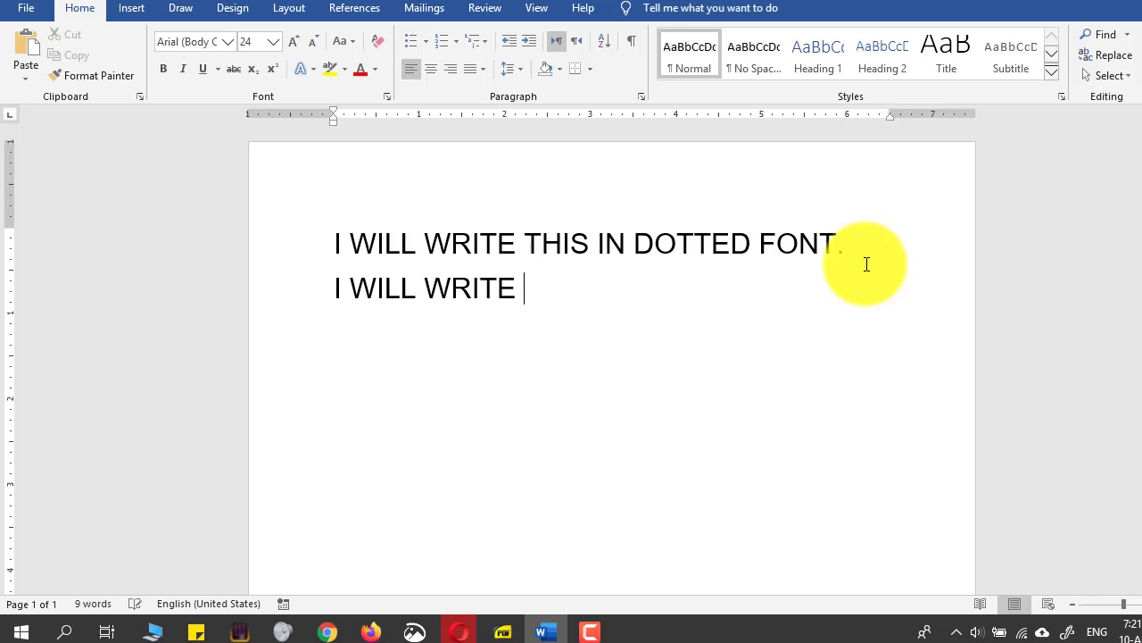
text( THIS IN DOTTED FO)
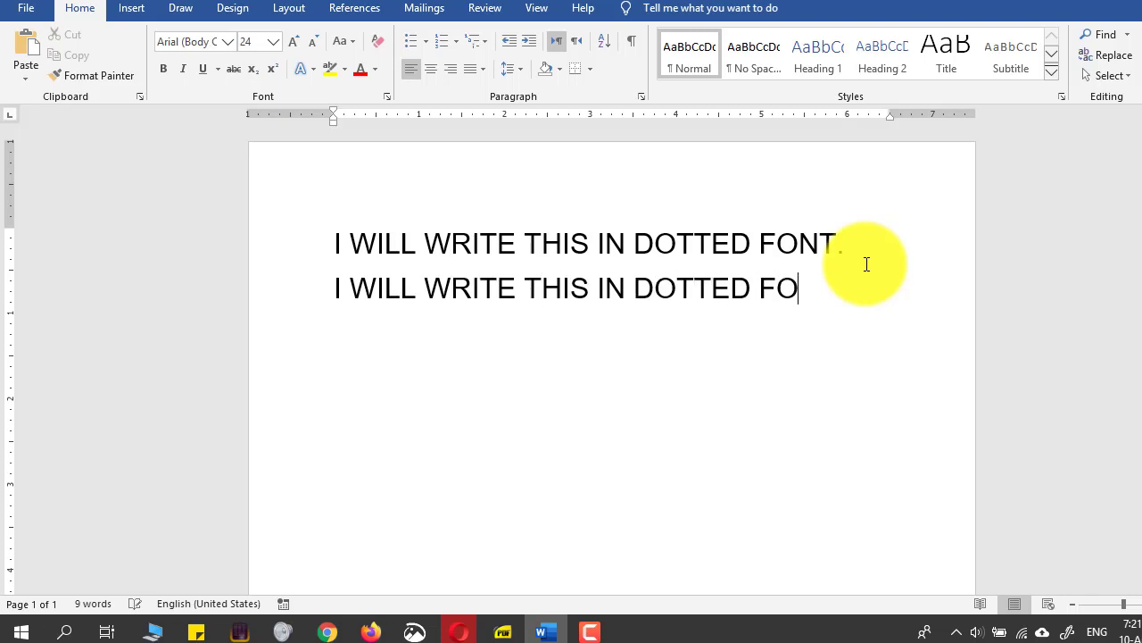
text(NT.)
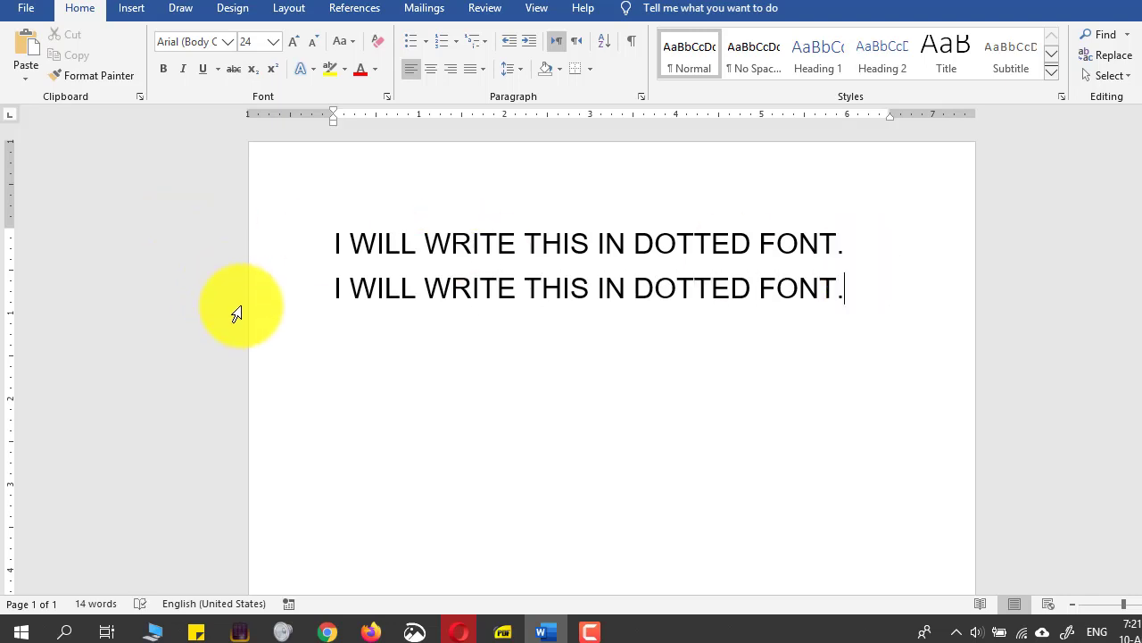
Apply the Codystar font to the whole second line and start an empty line below it.
click(236, 312)
click(202, 44)
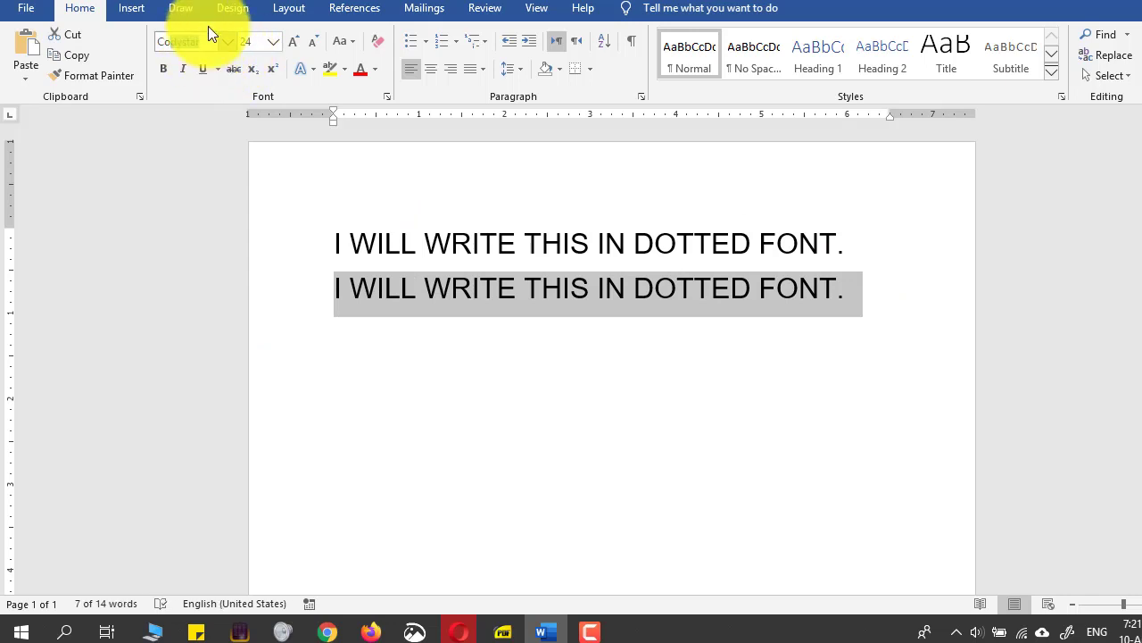
click(228, 39)
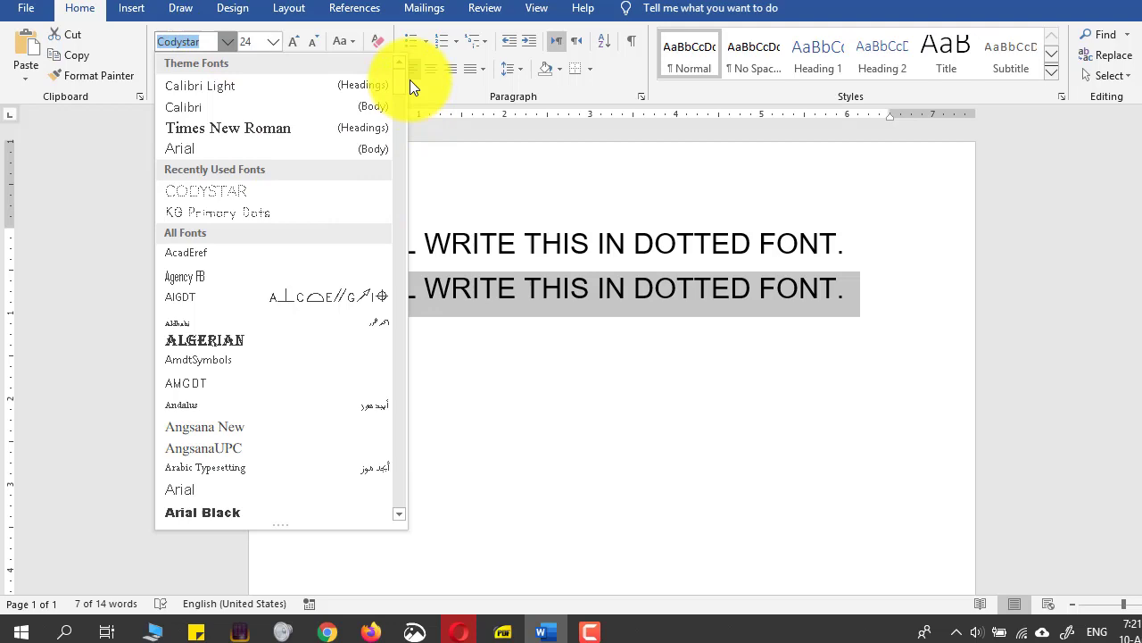
drag(397, 80, 393, 156)
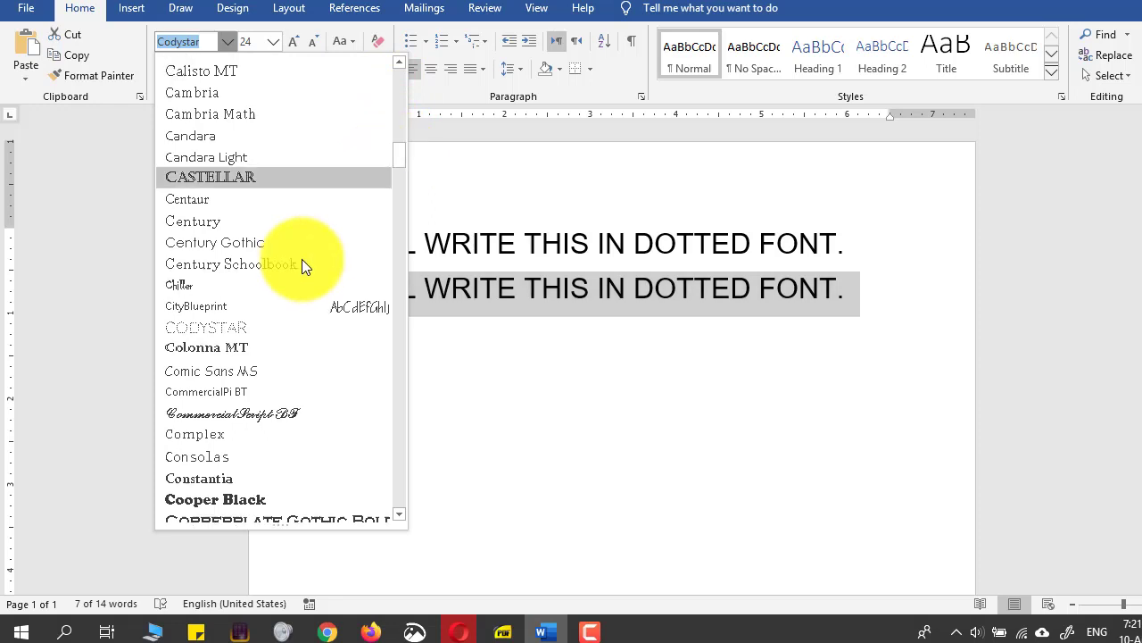
click(287, 329)
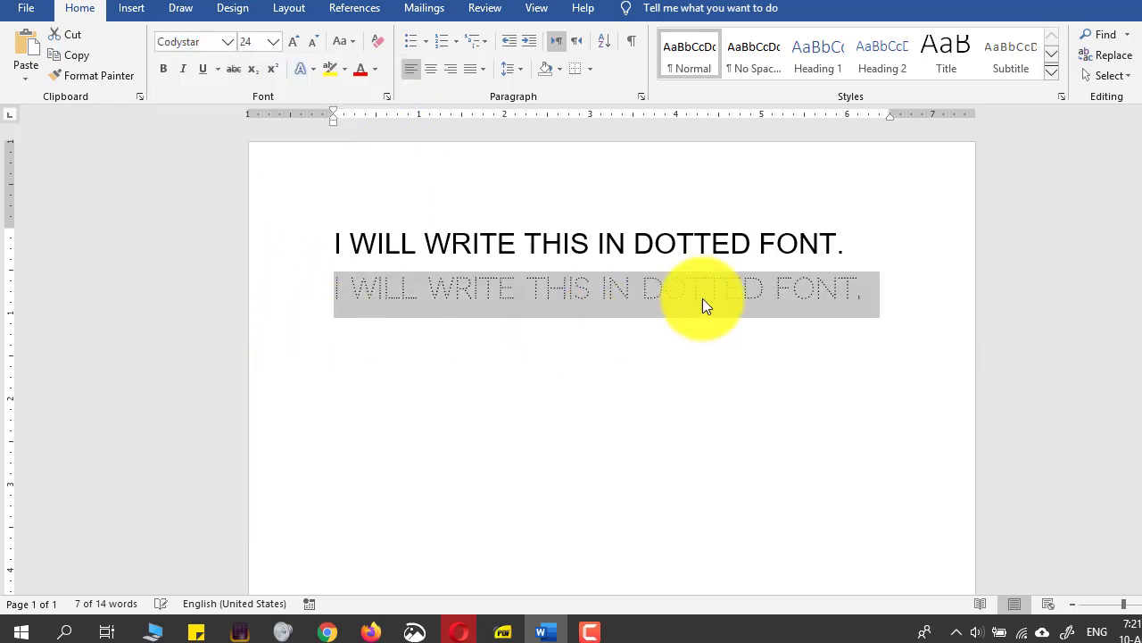
click(910, 300)
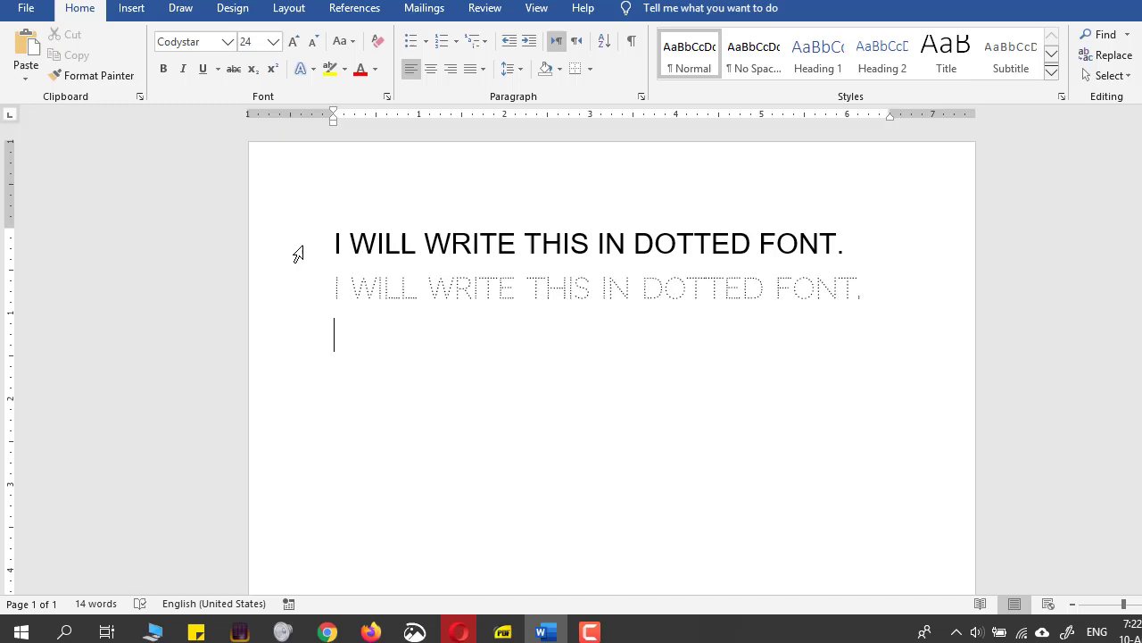
Switch to Chrome and open the list of downloads to check the names of the downloaded fonts.
click(327, 632)
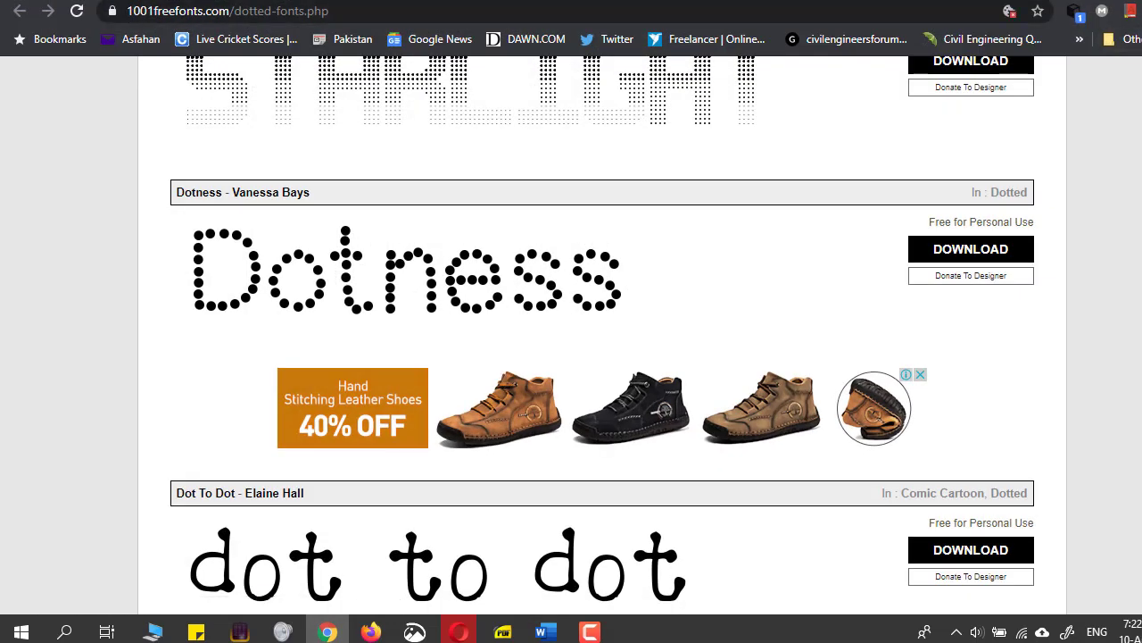
click(1130, 11)
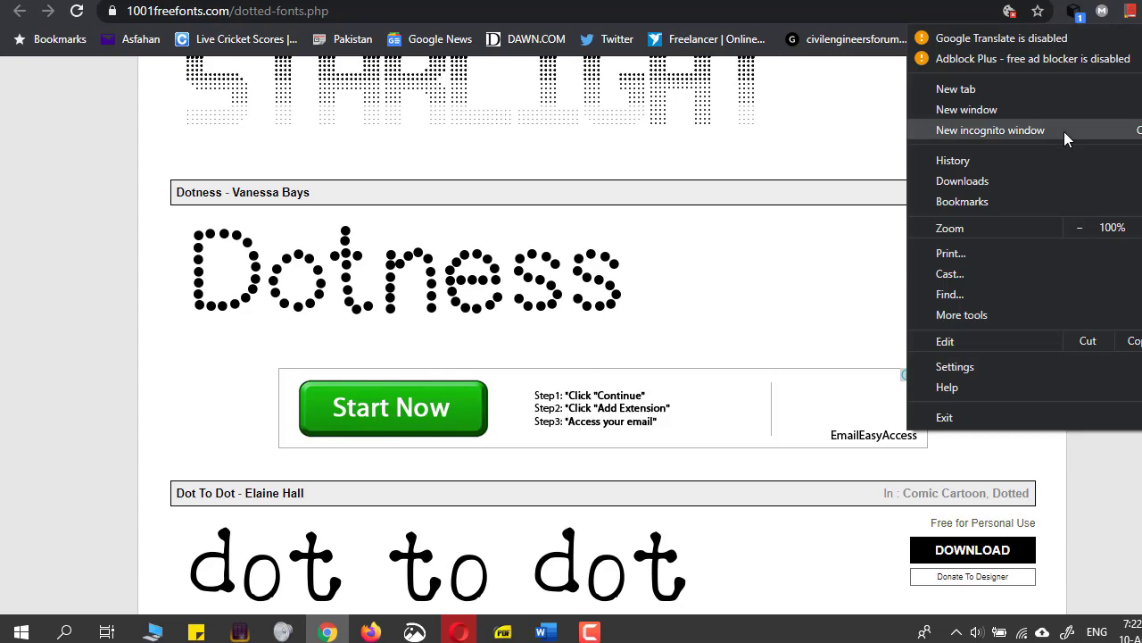
click(1016, 182)
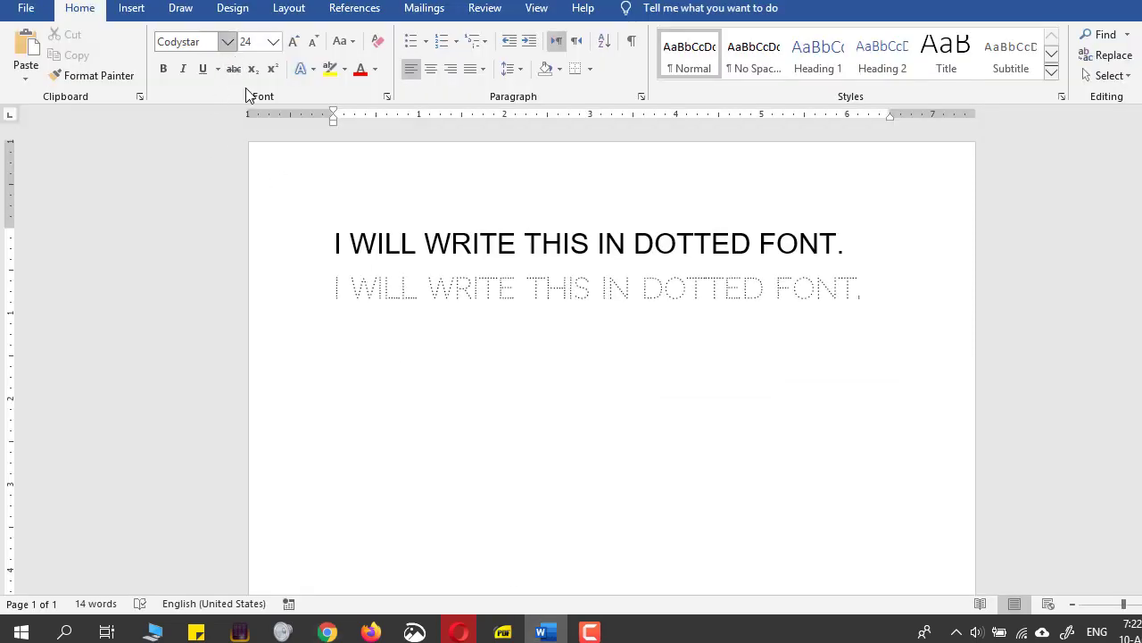
Back in Word, copy the first line of text and paste it as a third line below the Codystar line.
click(289, 265)
key(ctrl+c)
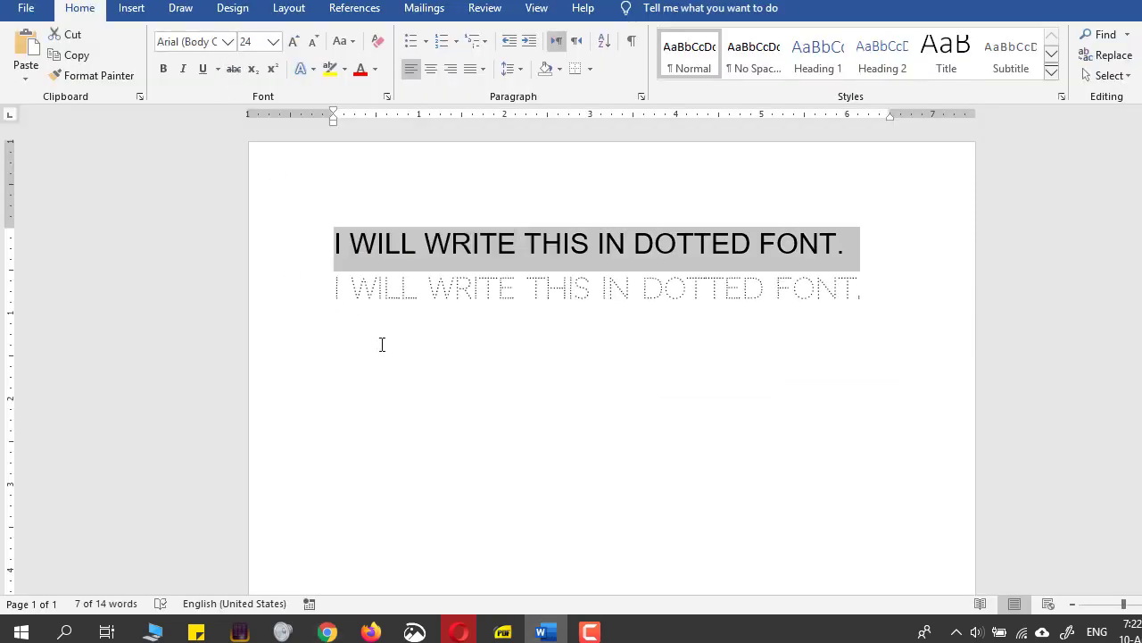
click(382, 345)
key(ctrl+v)
Apply the DotNess font to the whole third line and clear the selection.
click(247, 334)
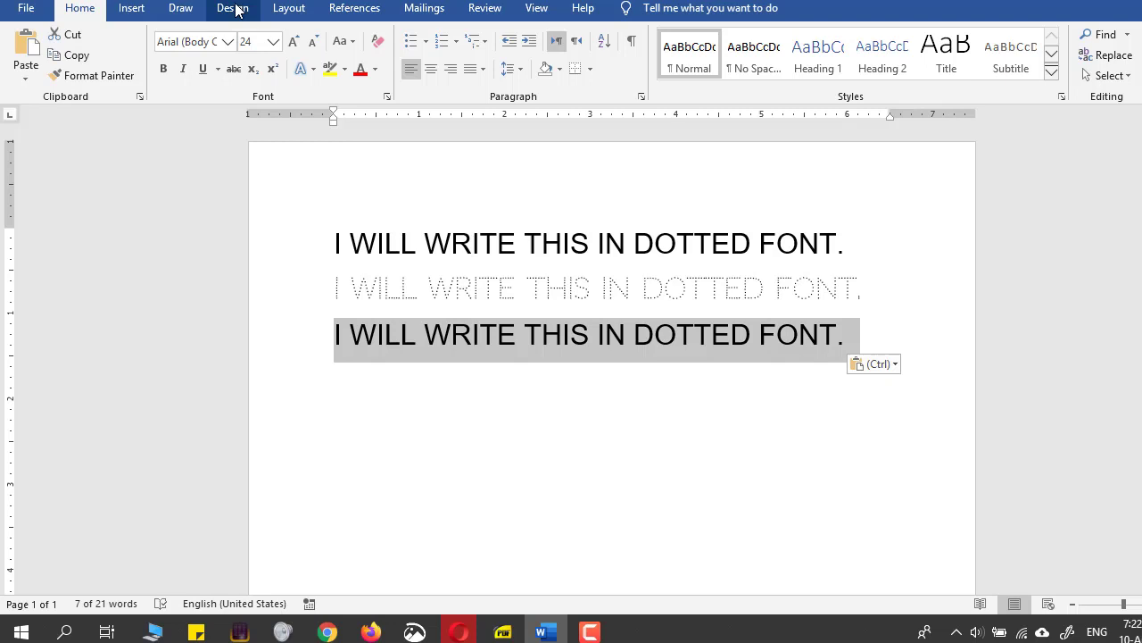
click(194, 46)
text(DotNess)
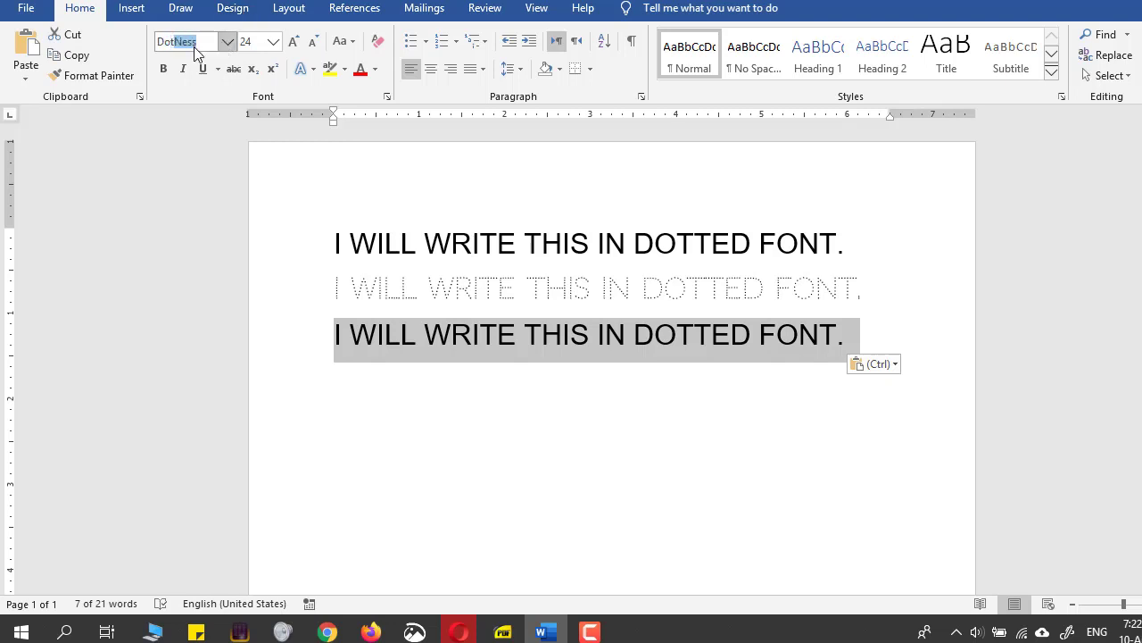
key(Return)
click(582, 409)
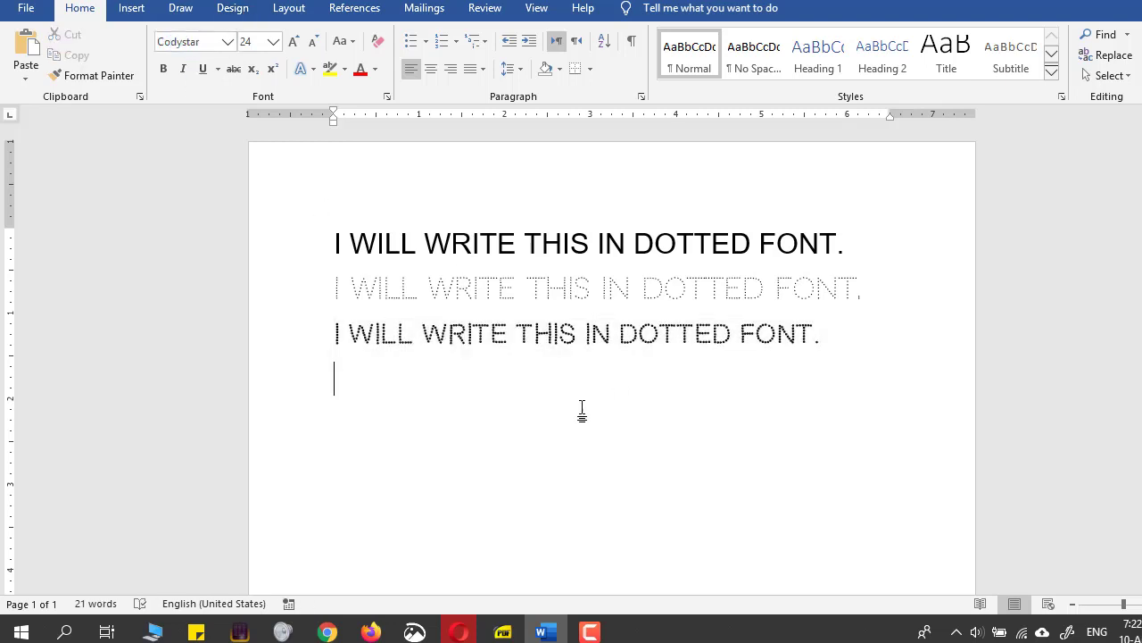
Check which fonts are applied to the second and third lines by selecting each line in turn.
click(291, 298)
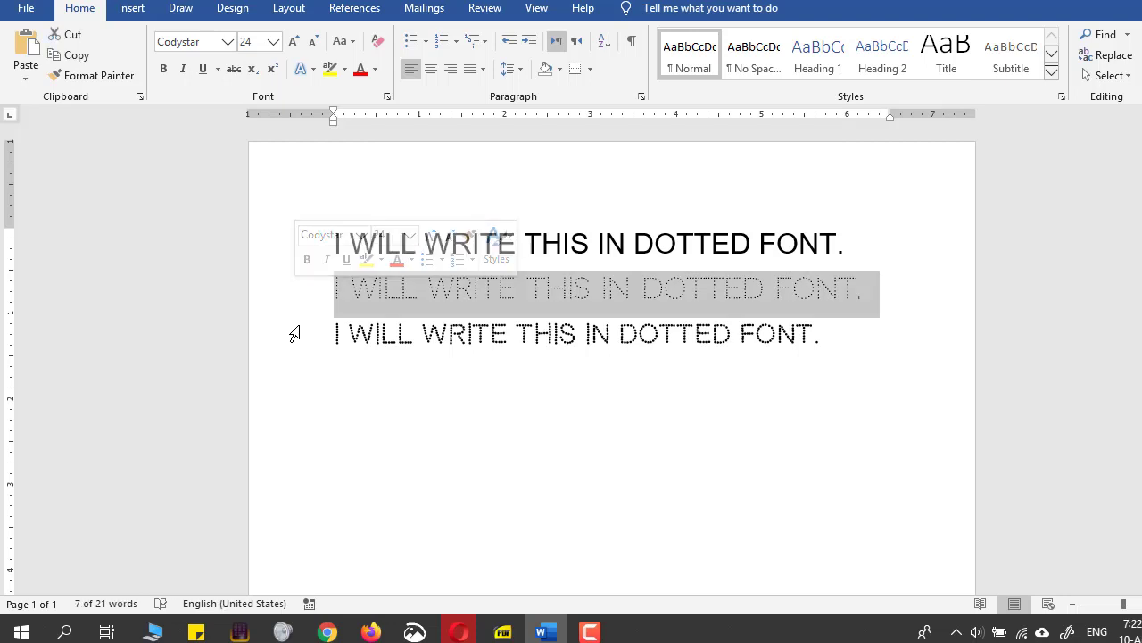
click(294, 333)
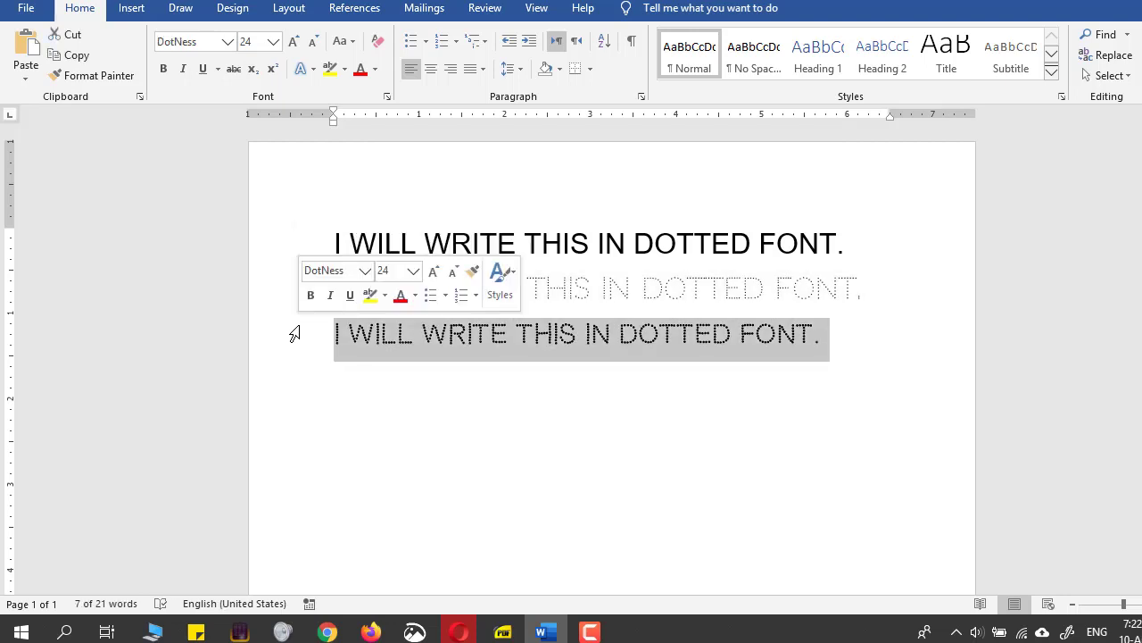
click(857, 343)
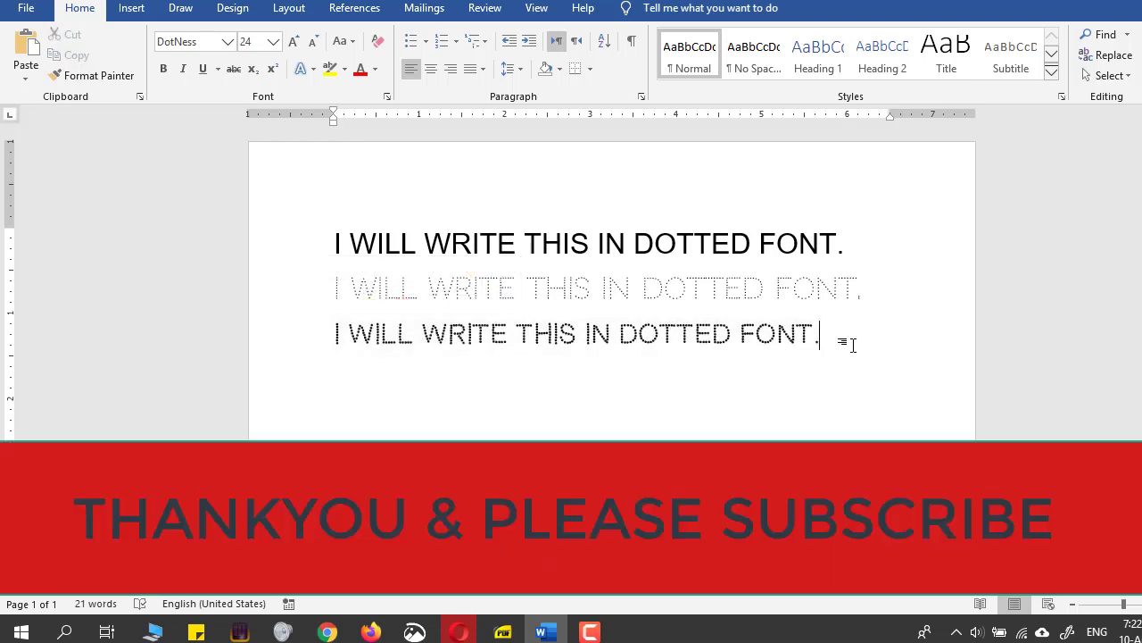